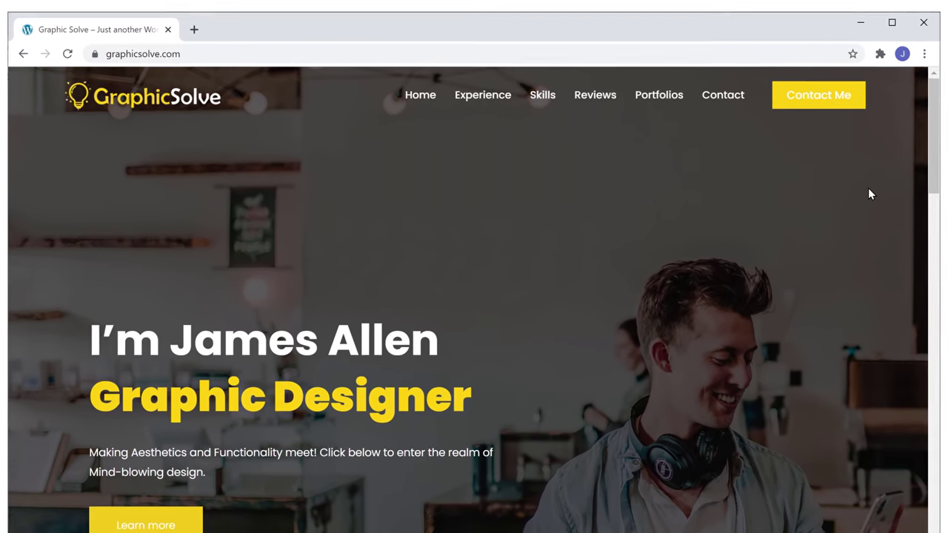
Scroll the YouTube description and follow the websitelearners.com guide link
scroll(820, 261, down, 10)
scroll(875, 115, down, 6)
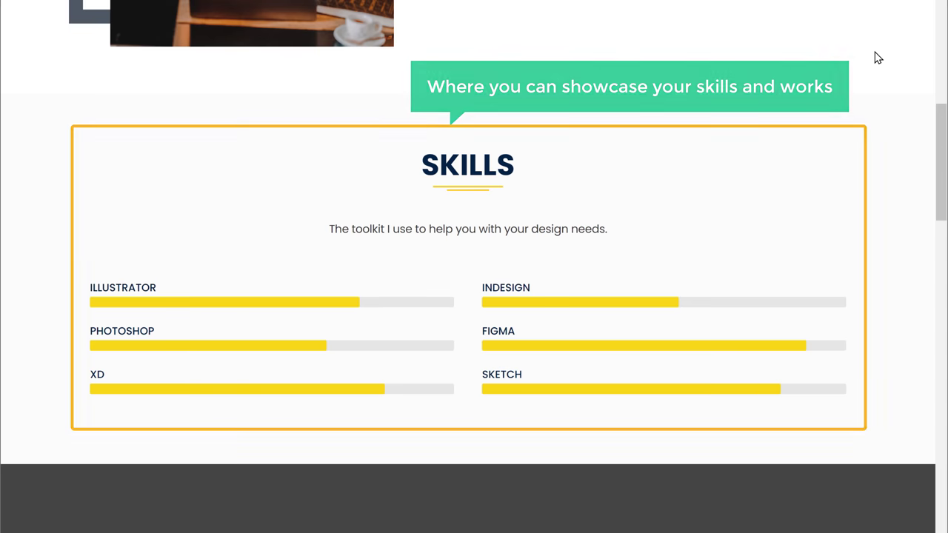
scroll(878, 58, down, 2)
scroll(878, 58, down, 15)
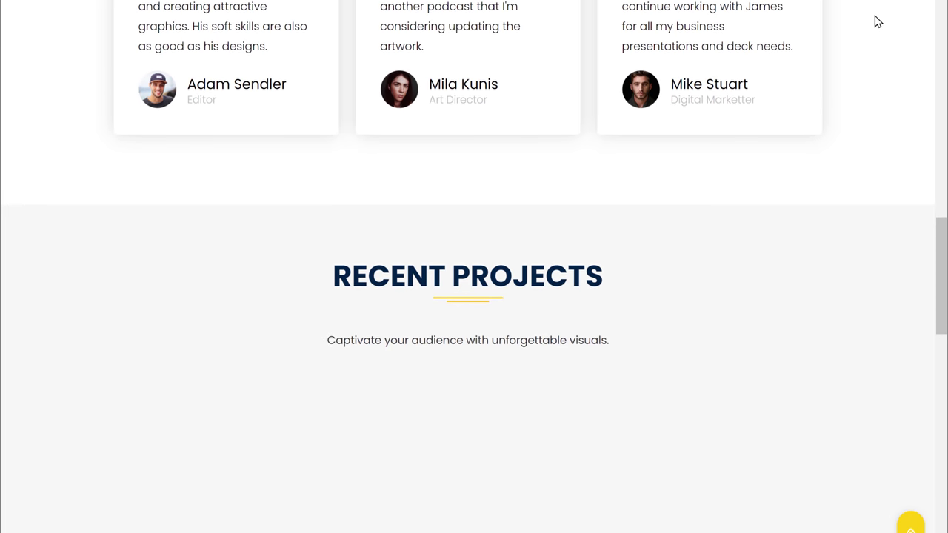
scroll(877, 2, down, 9)
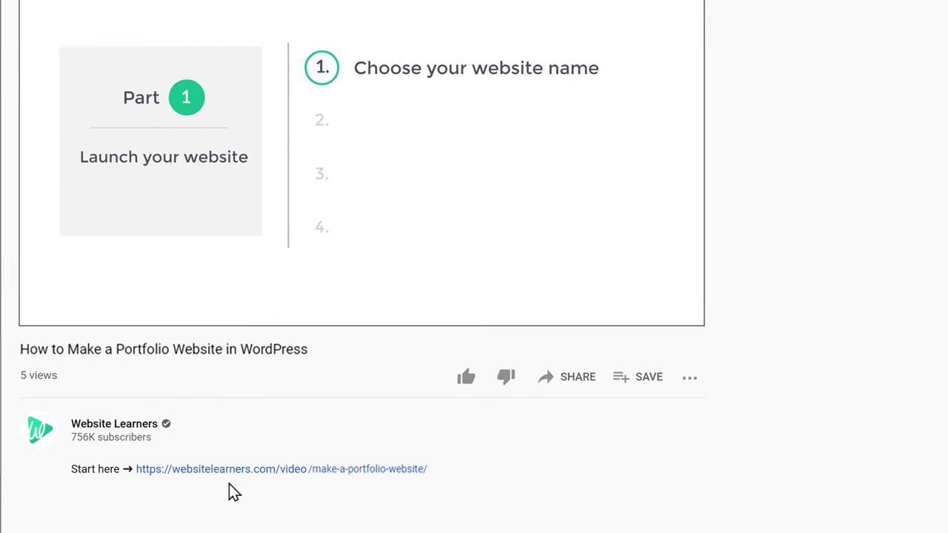
click(222, 477)
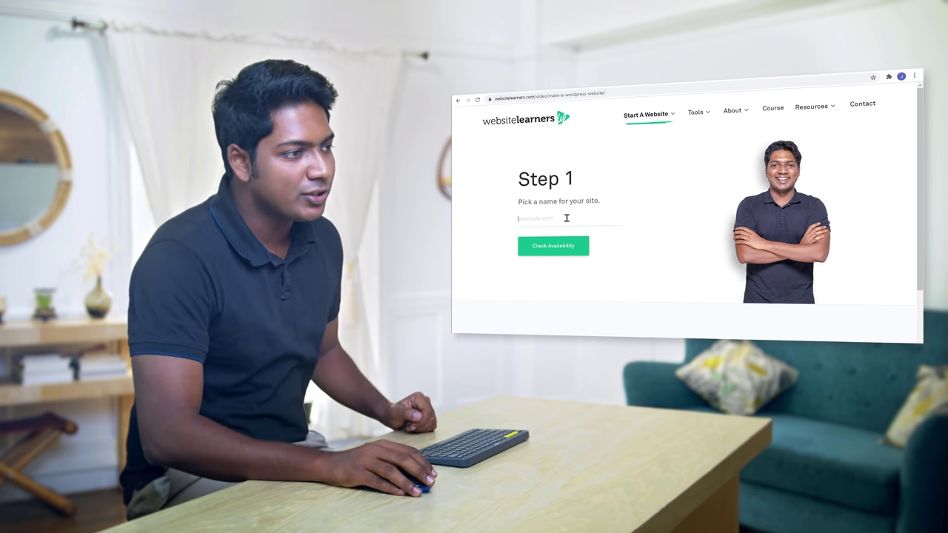
Check that the domain graphicsolve.com is available
text(grap)
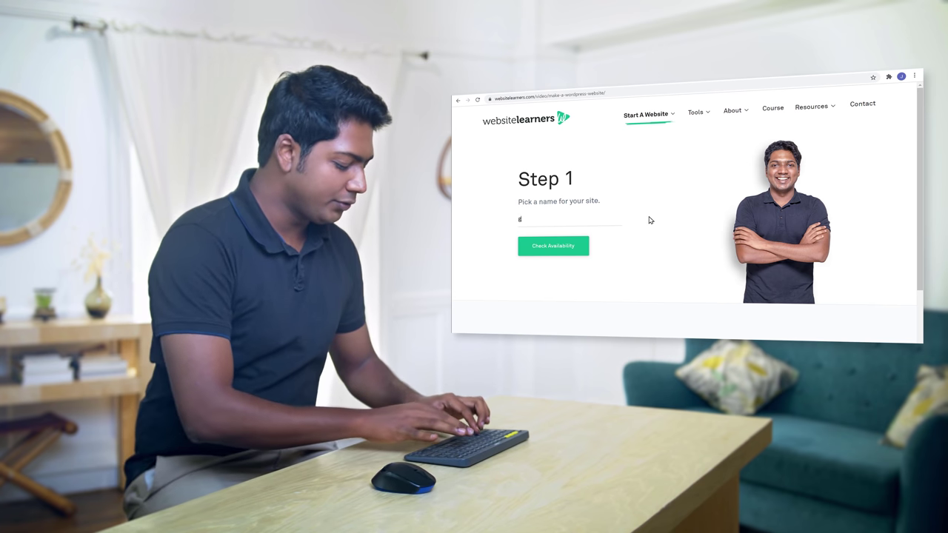
text(hicsolve.com)
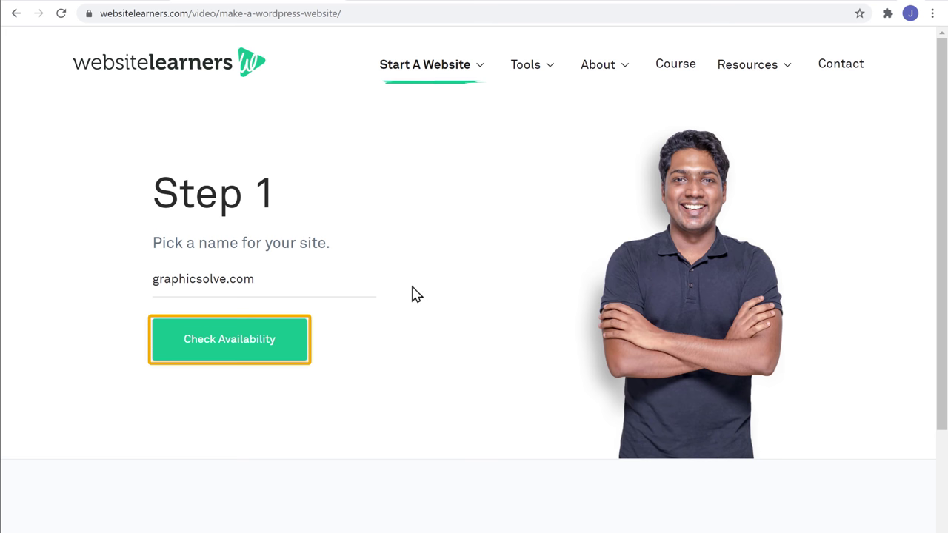
click(227, 362)
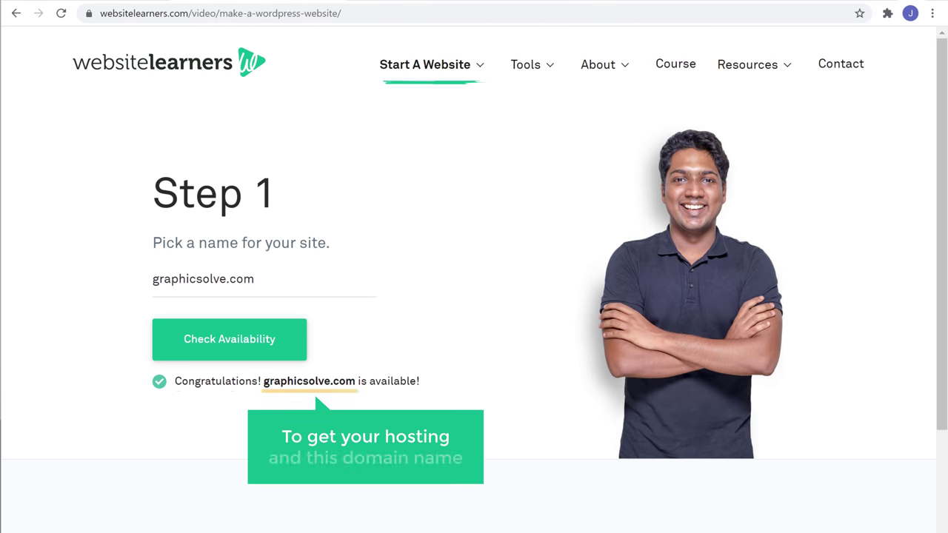
Continue to Step 2's Get Hosting & Free Domain offer on Bluehost
scroll(474, 296, down, 5)
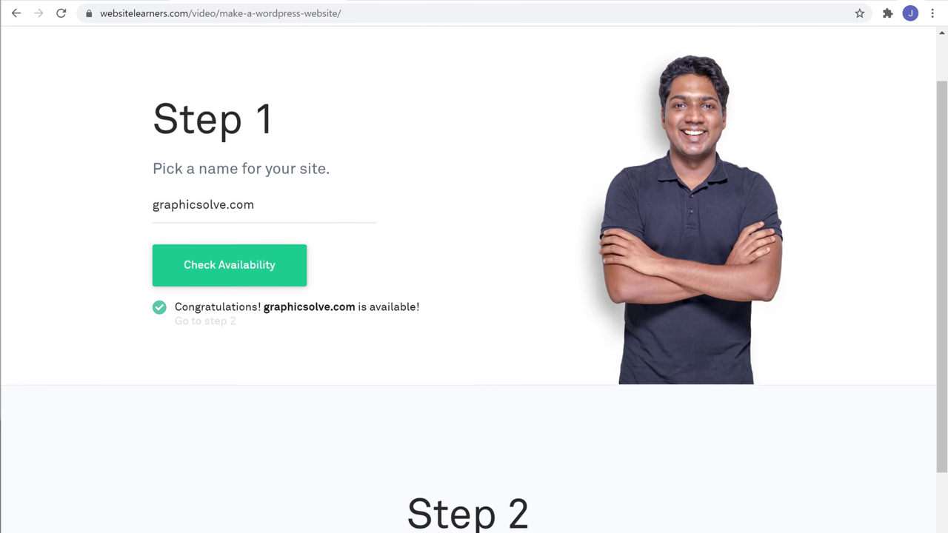
scroll(501, 319, down, 1)
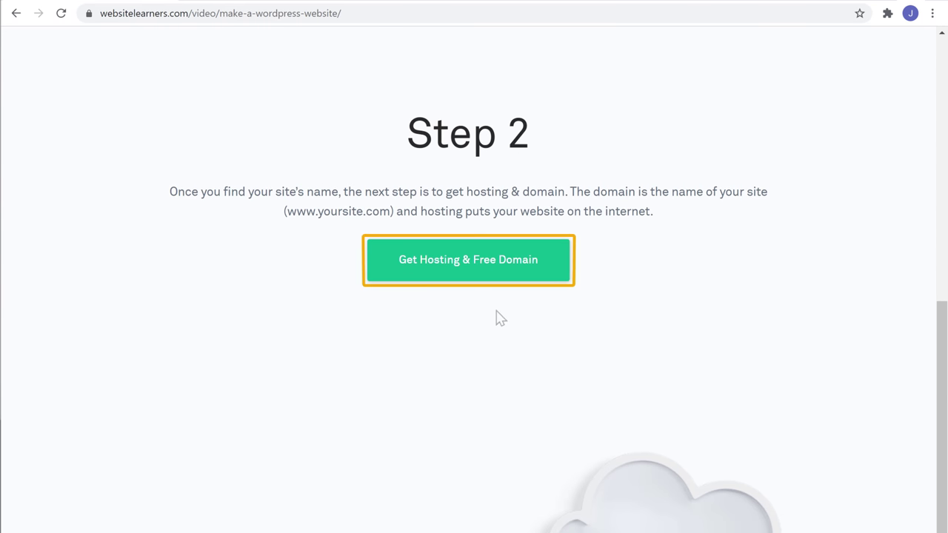
click(467, 275)
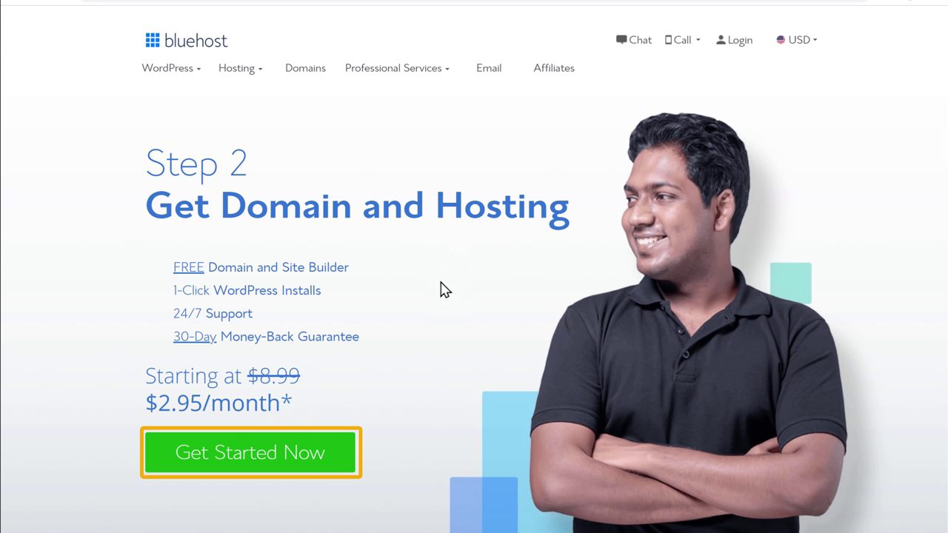
Sign up for the Bluehost BASIC plan with graphicsolve.com as the new domain
click(247, 465)
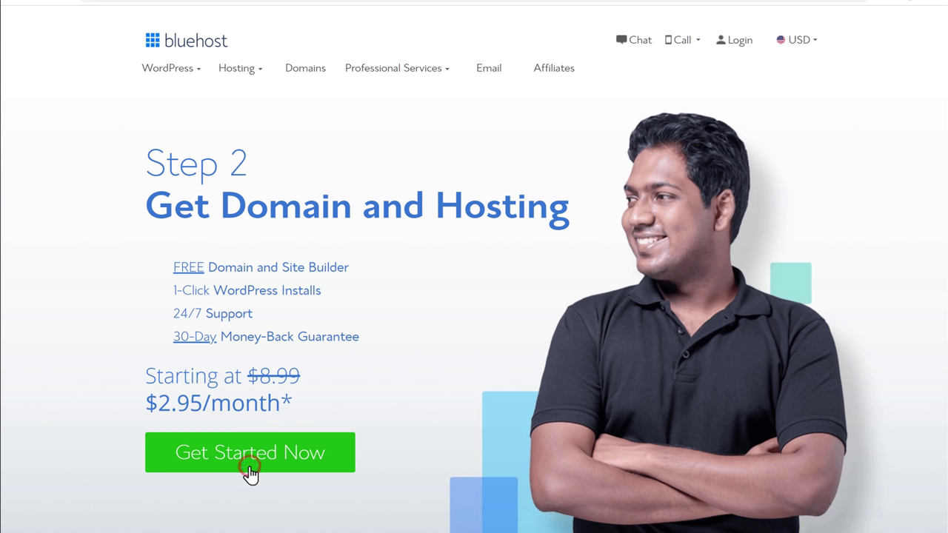
scroll(97, 436, down, 1)
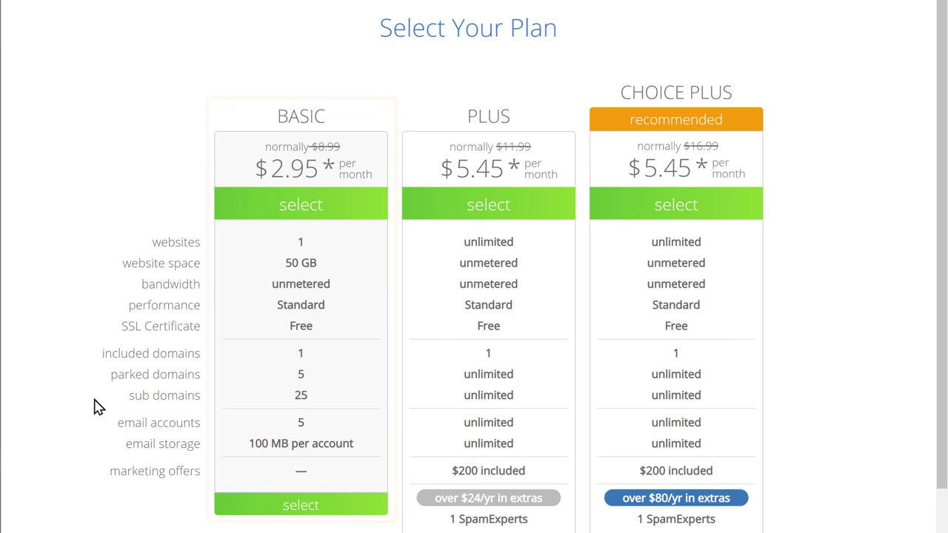
click(301, 206)
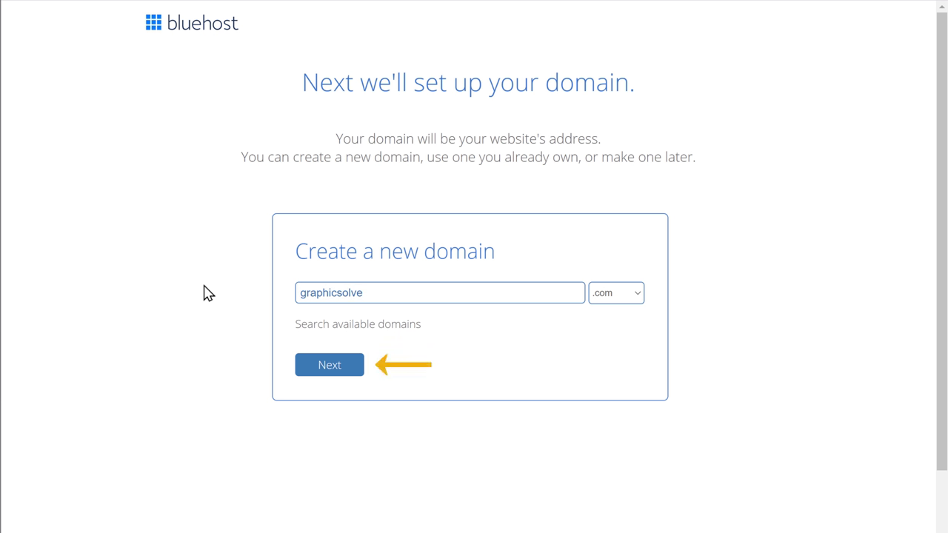
click(330, 373)
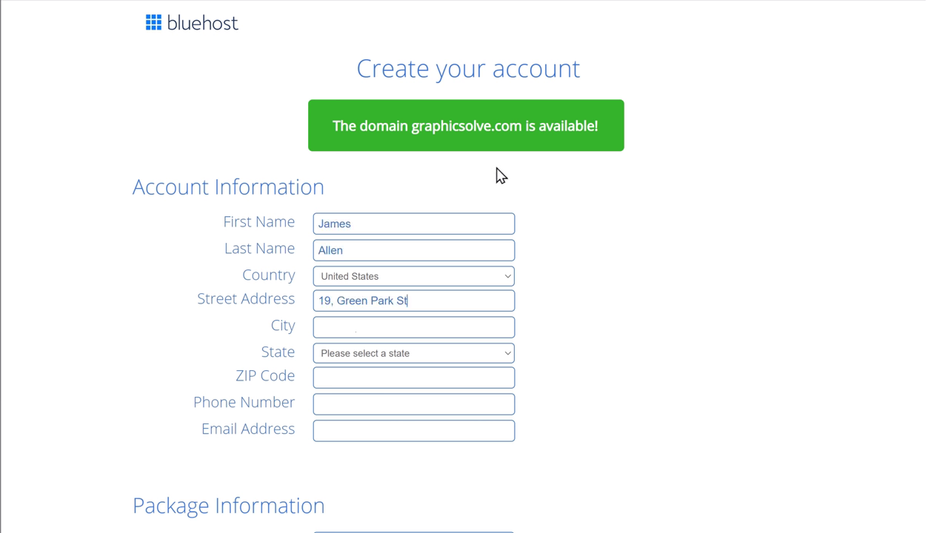
Fill in the state, ZIP code and e-mail address in Account Information
key(Tab)
key(c)
key(Tab)
text(90017)
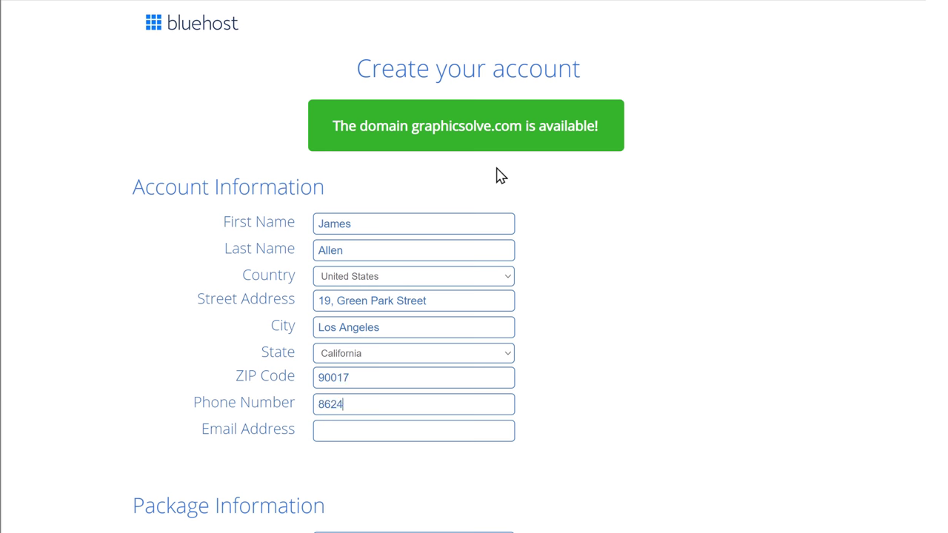
text(@gmail.com)
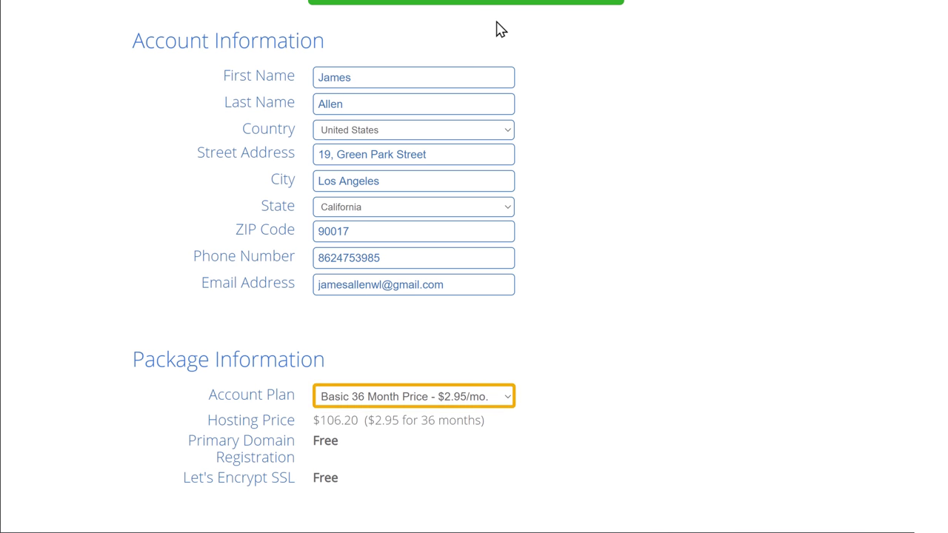
Set the account plan to Basic 36 Month at $2.95/mo
click(508, 406)
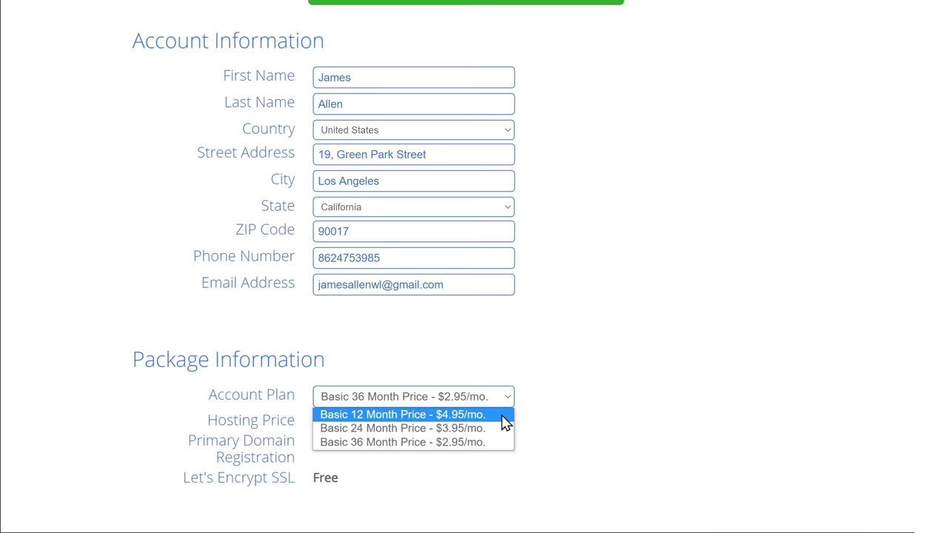
click(504, 421)
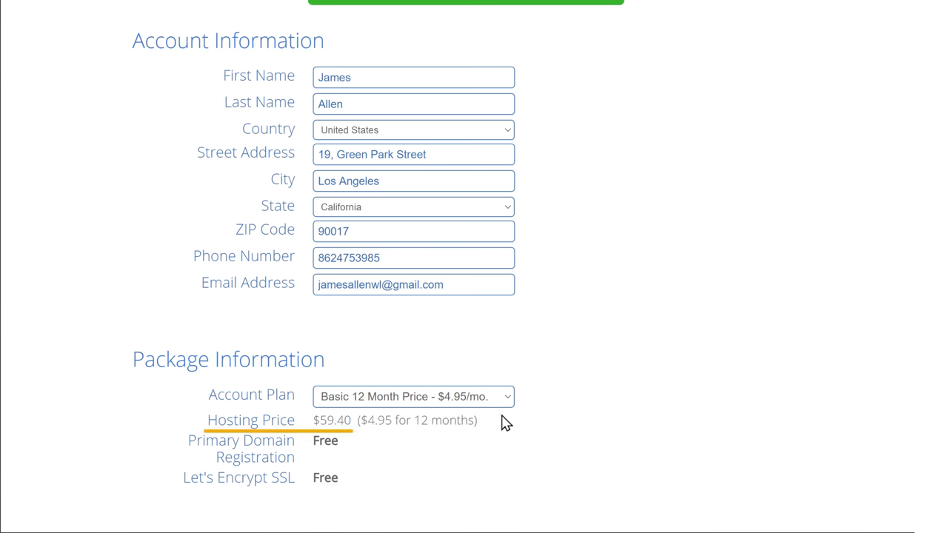
click(510, 405)
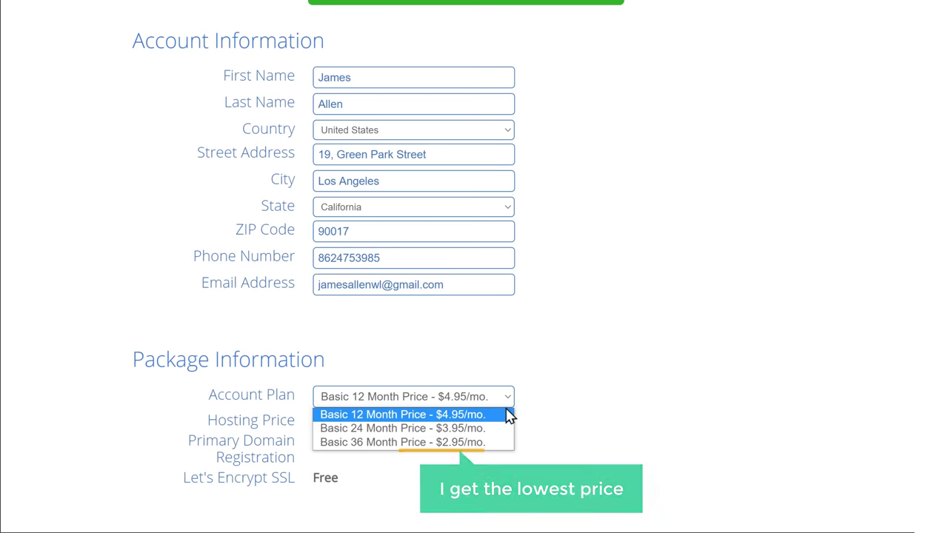
click(501, 443)
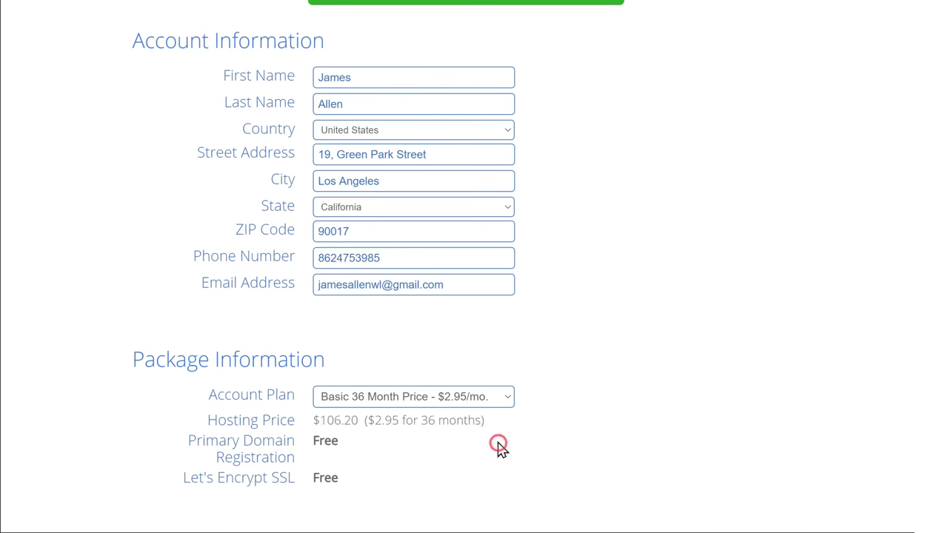
scroll(500, 448, down, 3)
scroll(473, 296, down, 5)
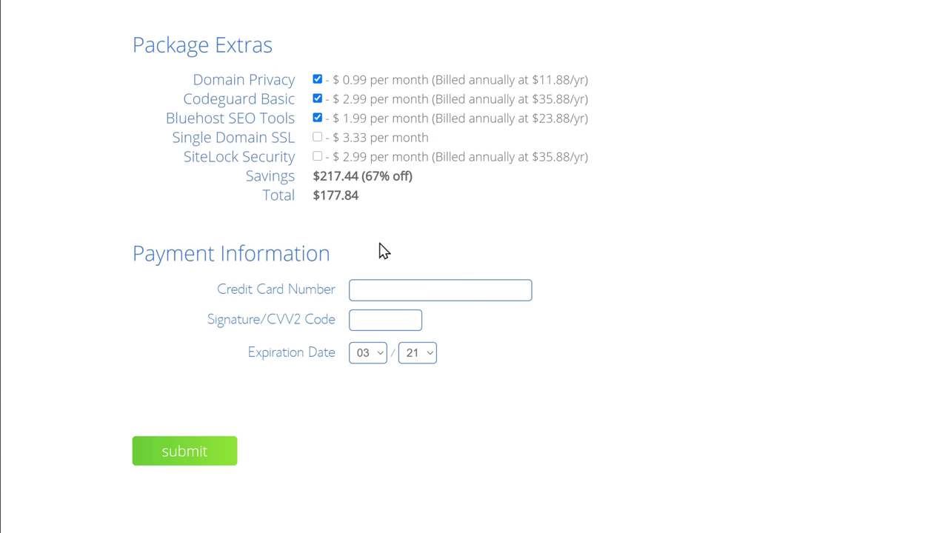
Remove the Domain Privacy extra, enter card number, security code and expiry, and submit payment
click(318, 80)
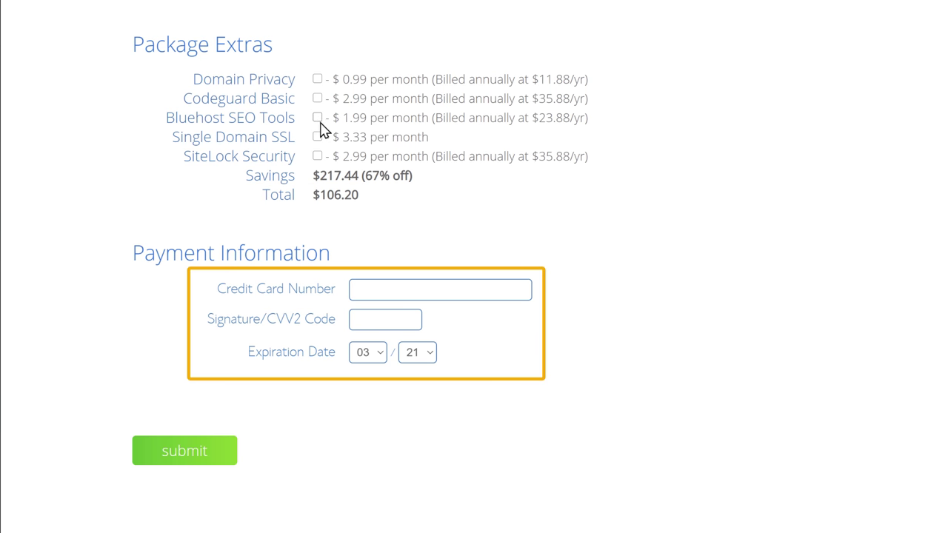
click(391, 289)
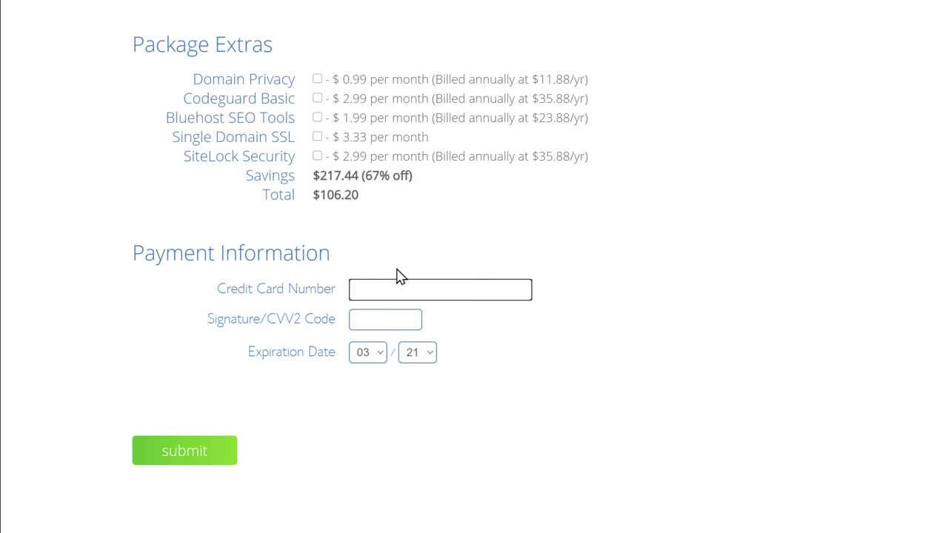
key(Tab)
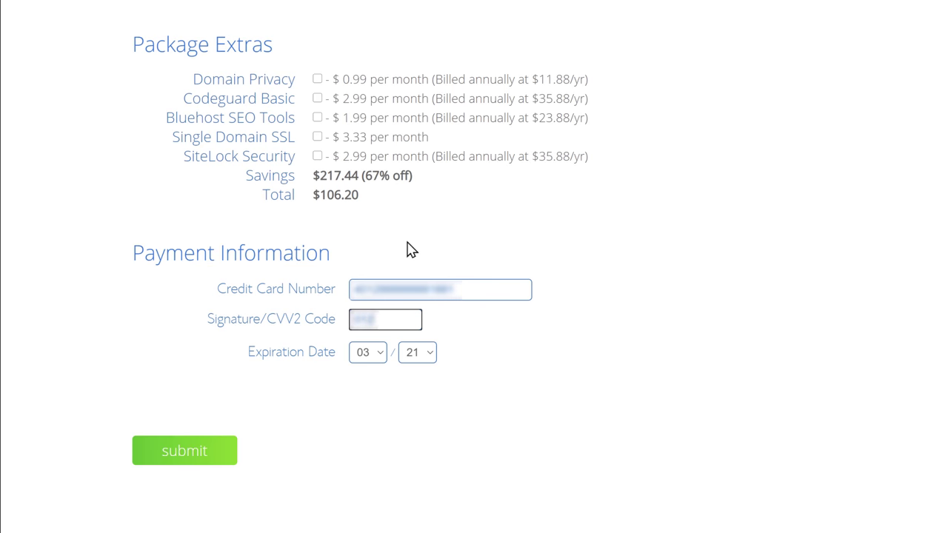
key(Tab)
key(Tab)
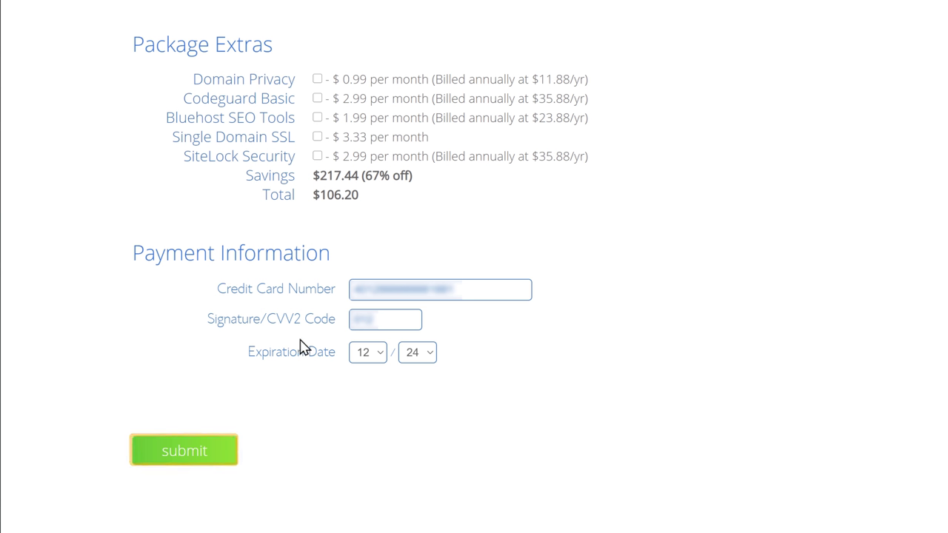
click(185, 451)
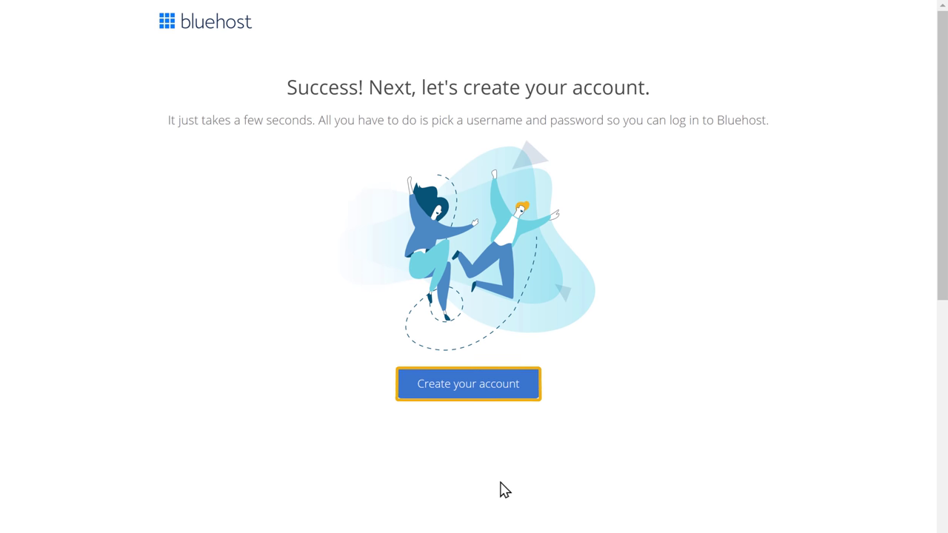
Start creating the Bluehost login account from the Success page
click(466, 398)
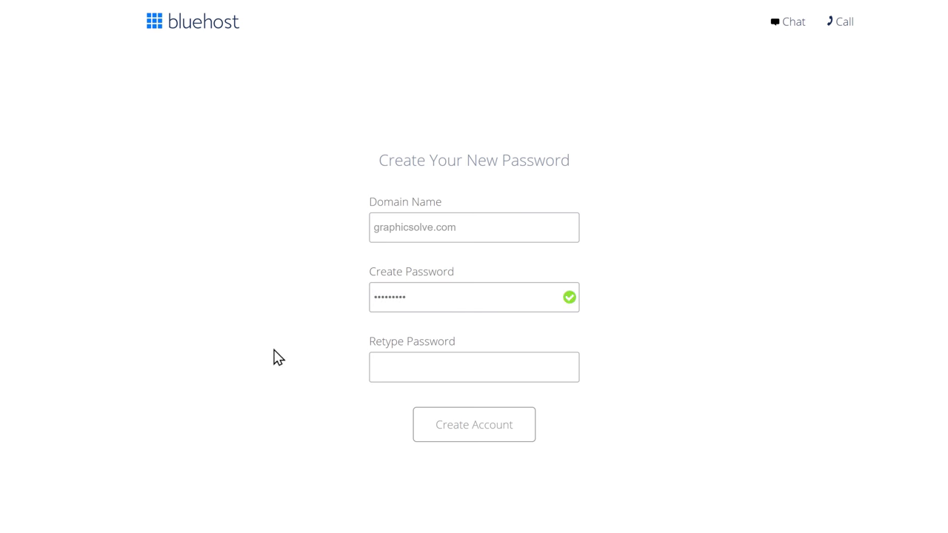
Confirm the password, create the Bluehost account, and go to the login page
text(x)
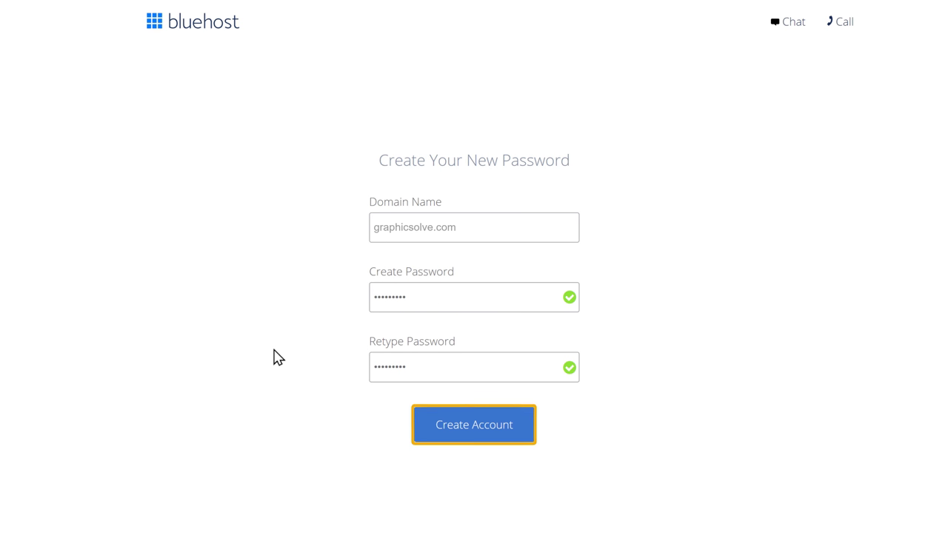
click(474, 437)
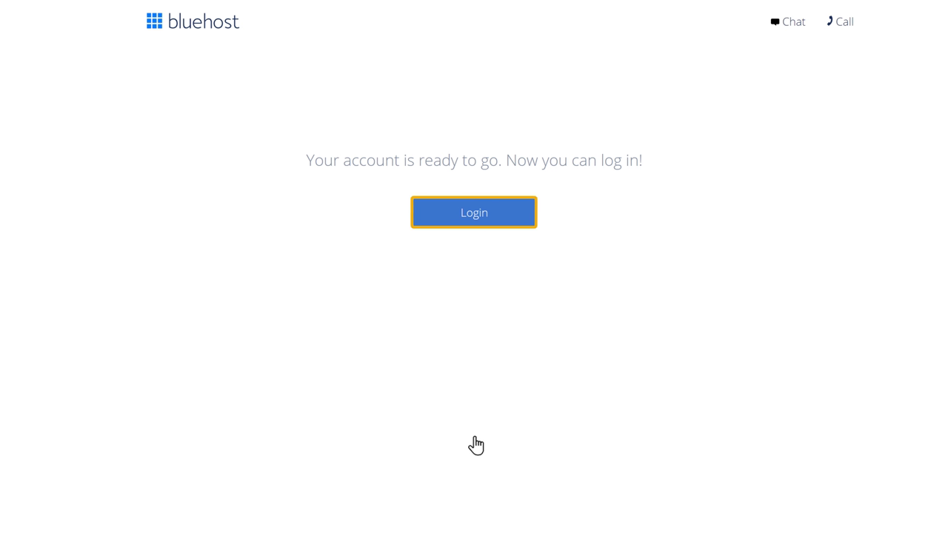
click(472, 222)
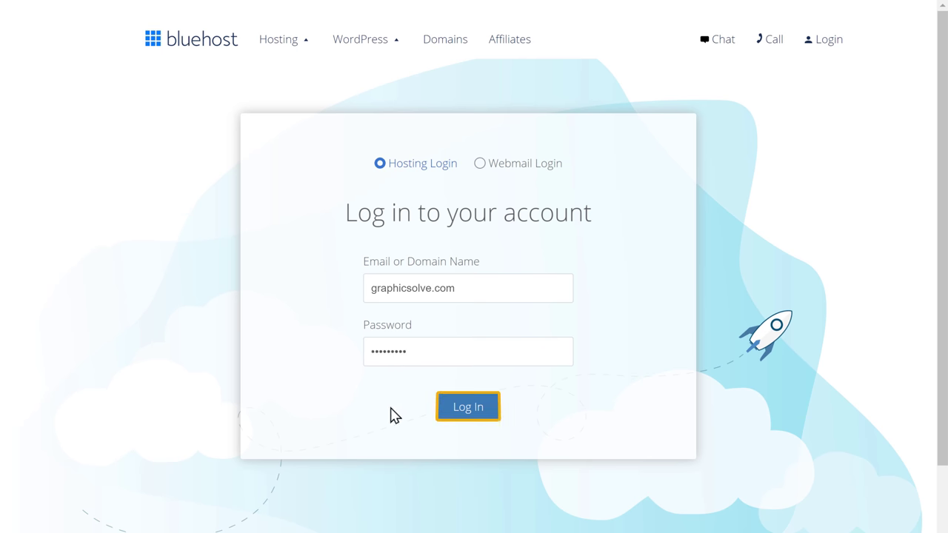
Log in to Bluehost and skip the site-building help question
click(467, 417)
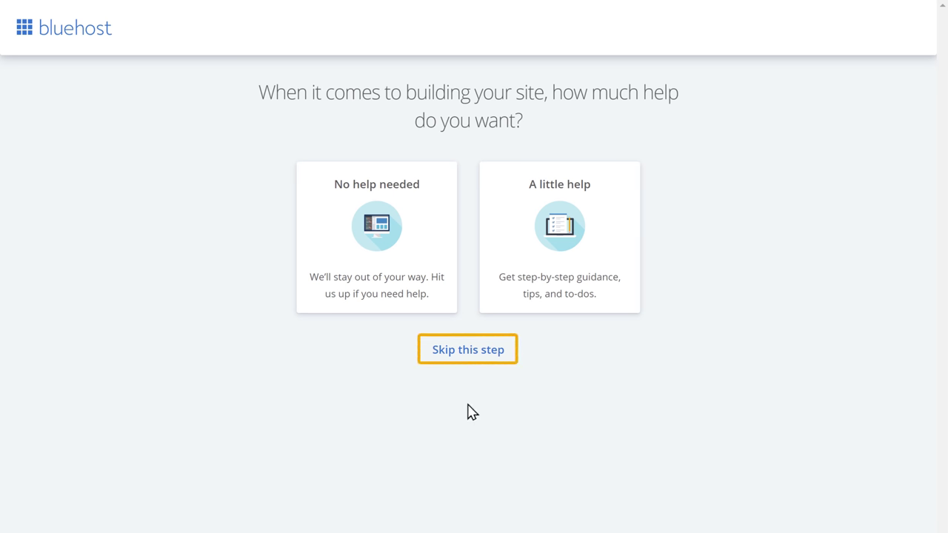
click(466, 363)
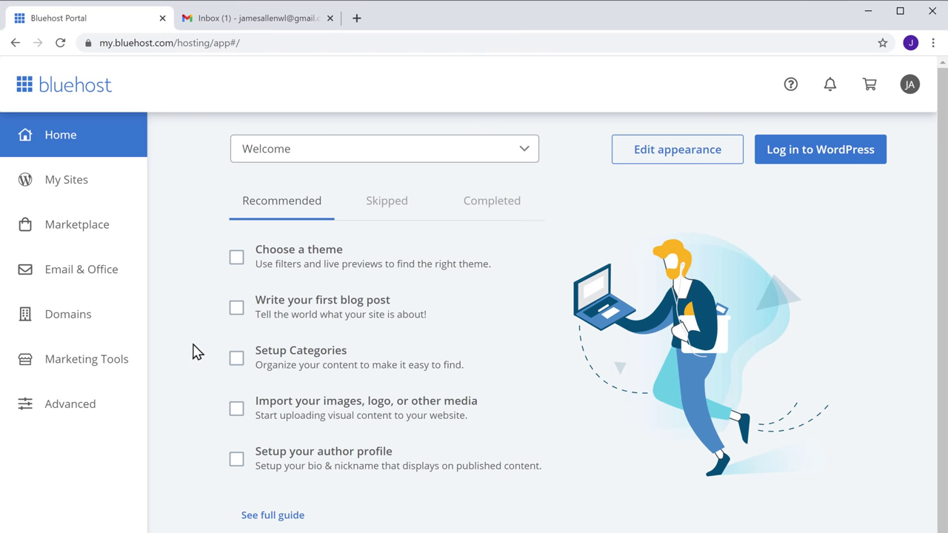
Verify the domain contact e-mail from Bluehost's WHOIS message in Gmail, then return to portal Home
click(257, 26)
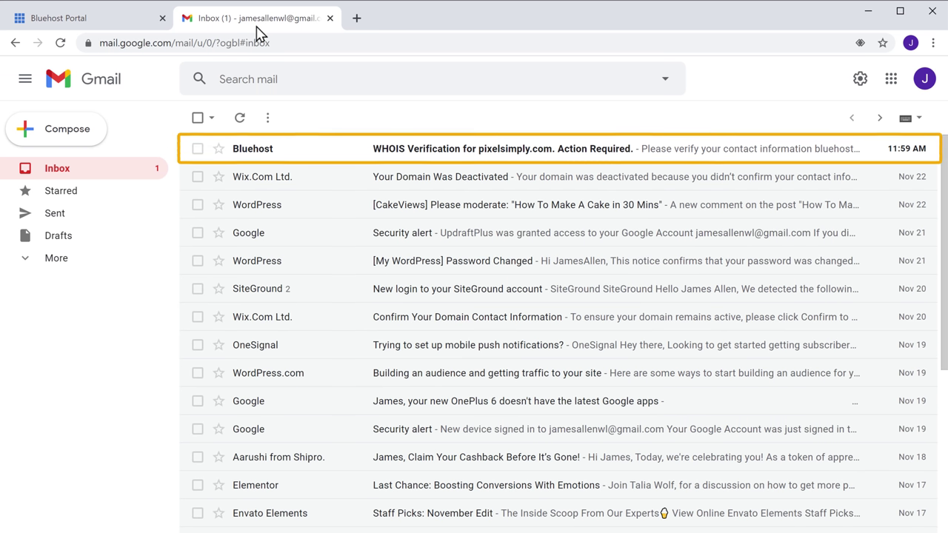
click(243, 159)
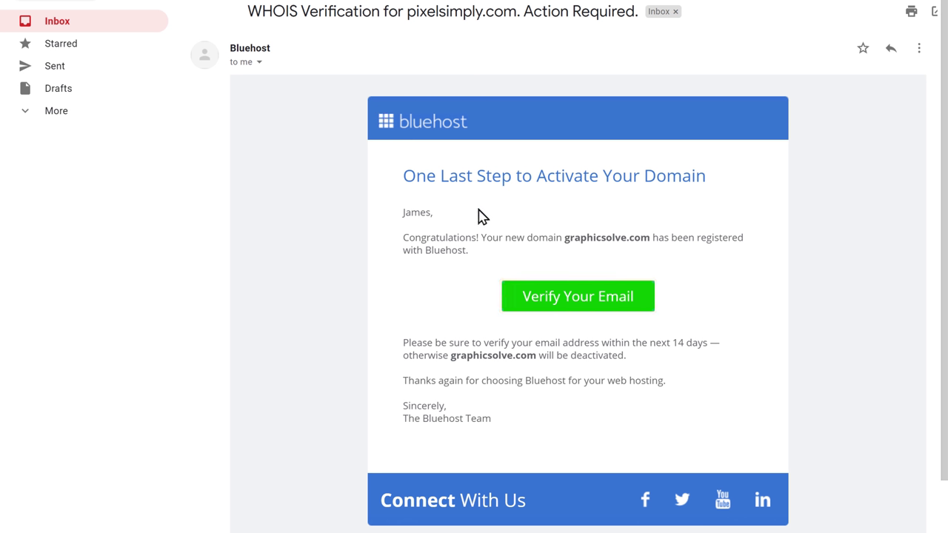
click(577, 308)
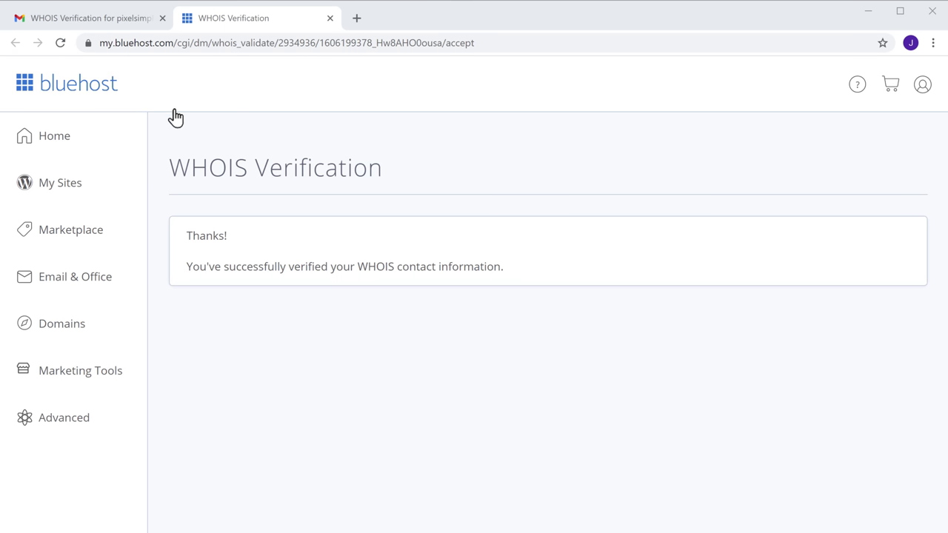
click(47, 148)
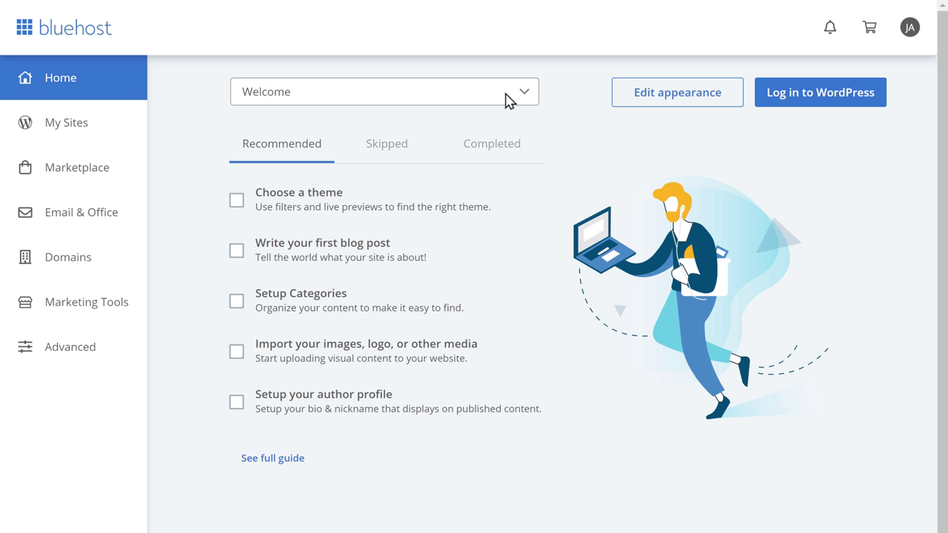
Log in to WordPress admin, launch the site live, and open a blank browser tab
click(824, 106)
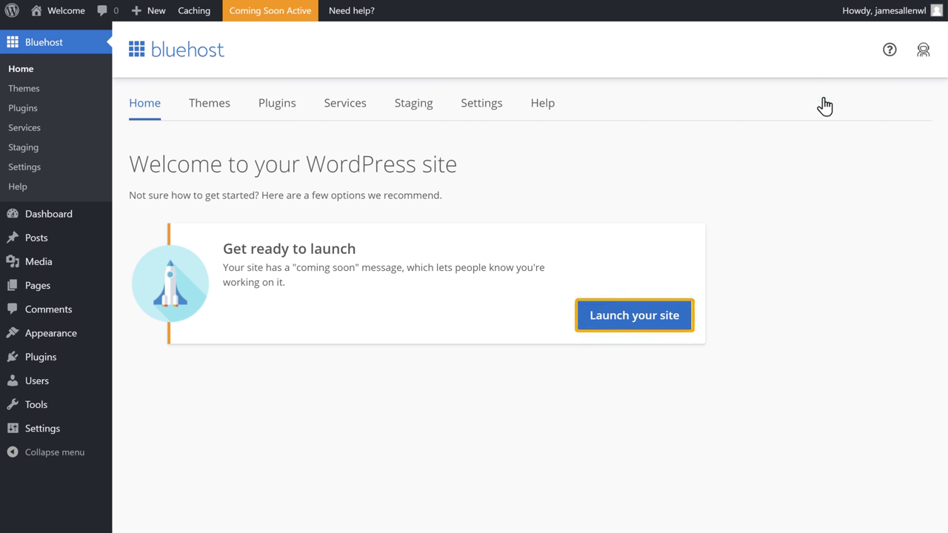
click(628, 324)
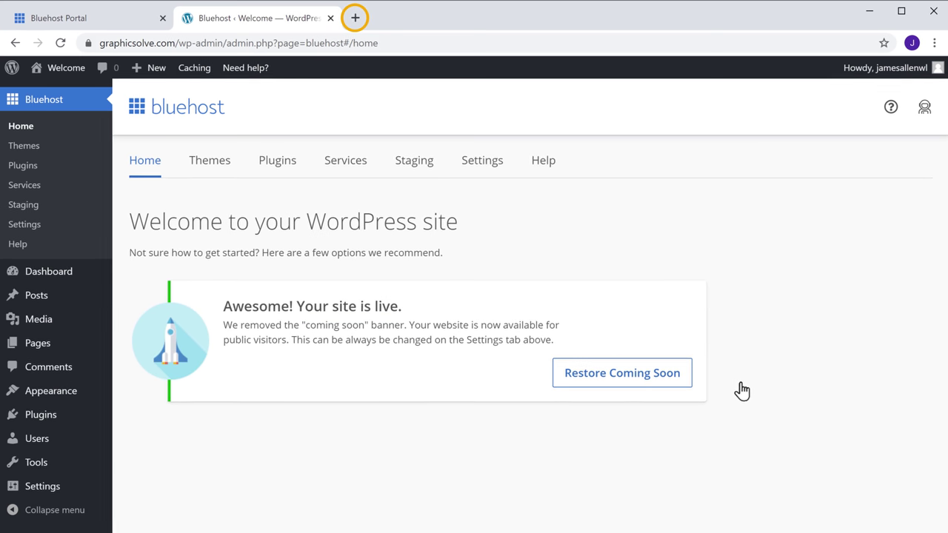
click(355, 18)
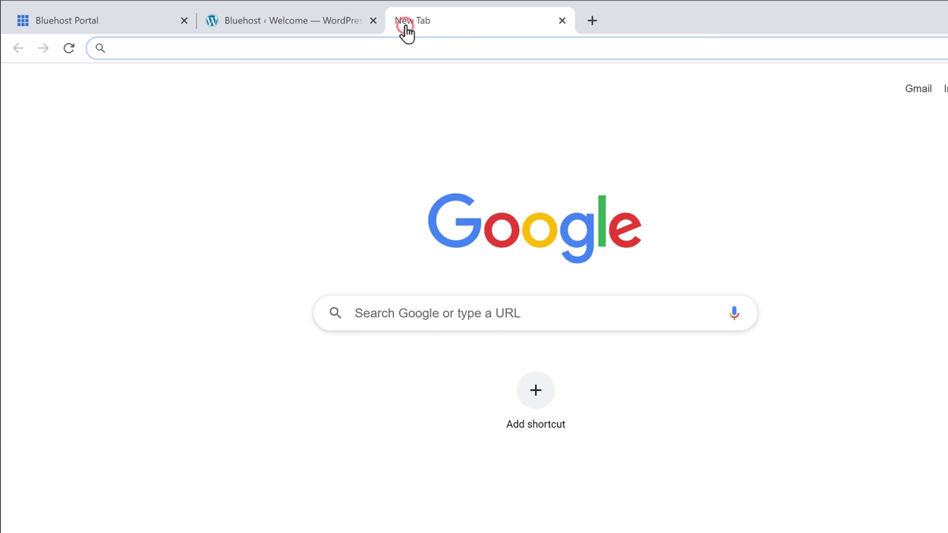
Load graphicsolve.com's Hello world! homepage, then go to its WordPress Dashboard
text(graphicsolve.com)
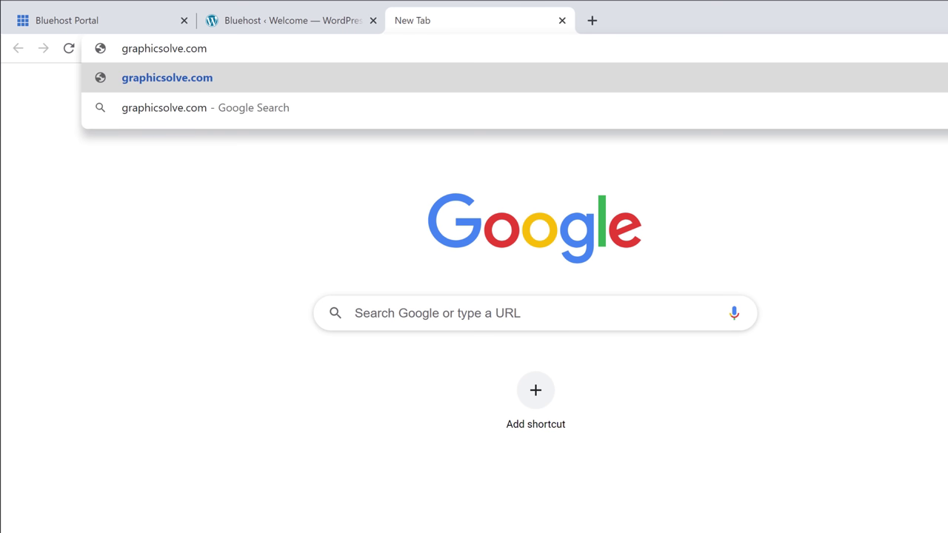
key(Return)
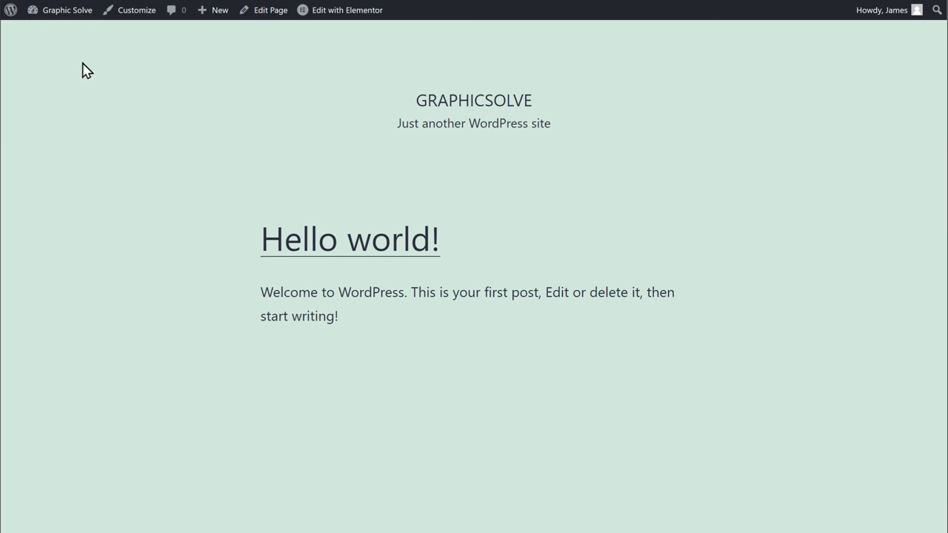
mouse_move(71, 24)
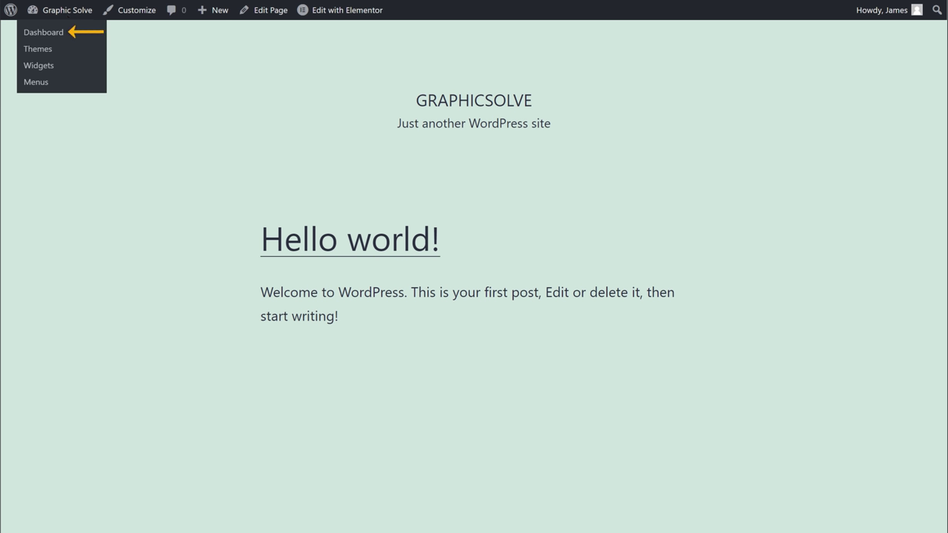
click(42, 36)
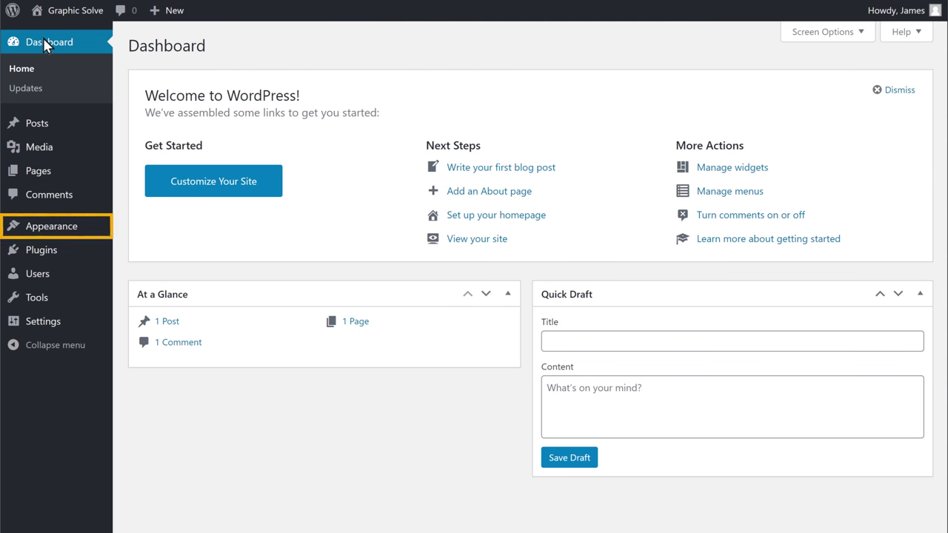
Start a new theme search from Appearance > Themes > Add New
mouse_move(47, 235)
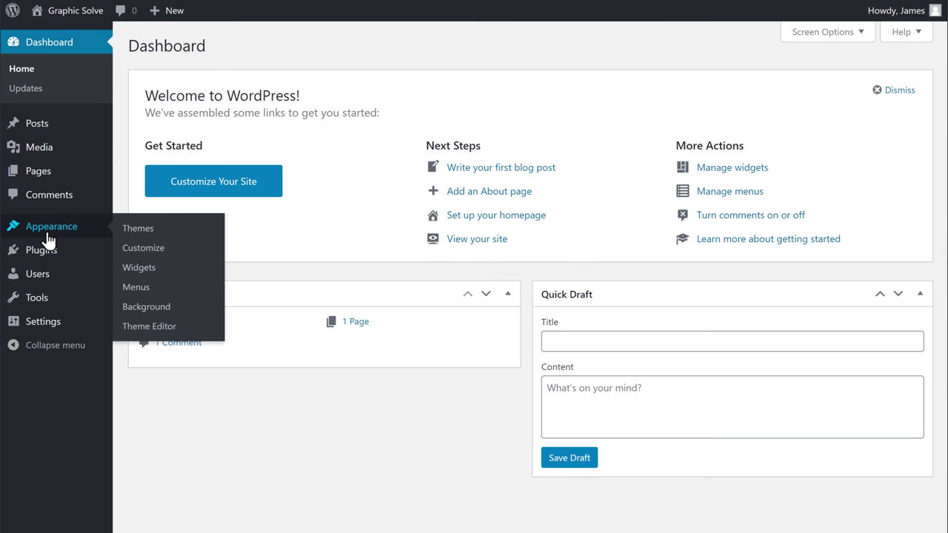
click(138, 229)
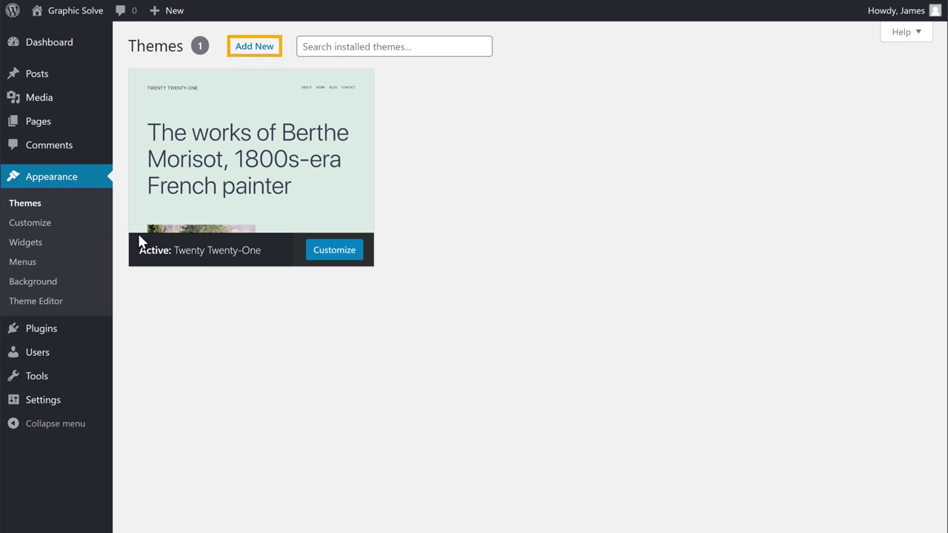
click(253, 52)
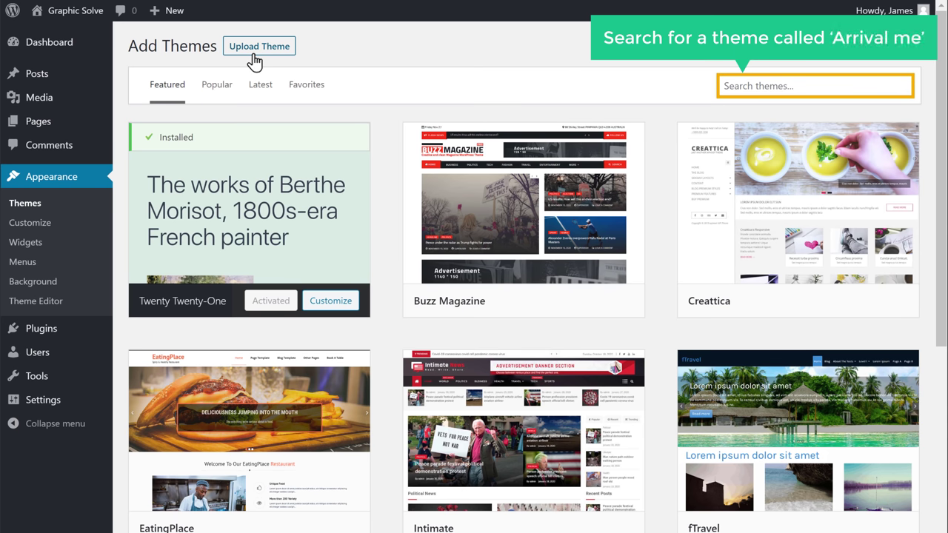
click(803, 86)
Search for 'Arrival Me', install it, and activate it
text(Arri)
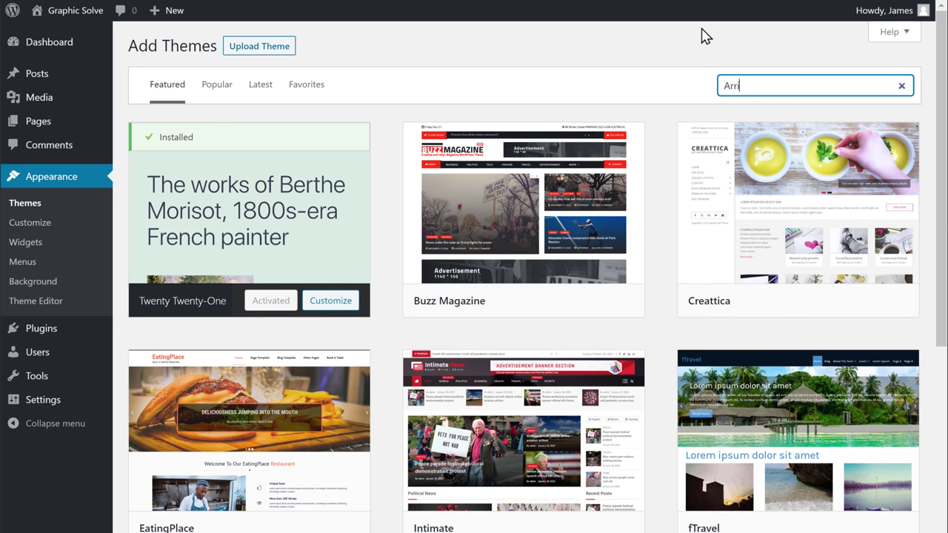
text(val Me)
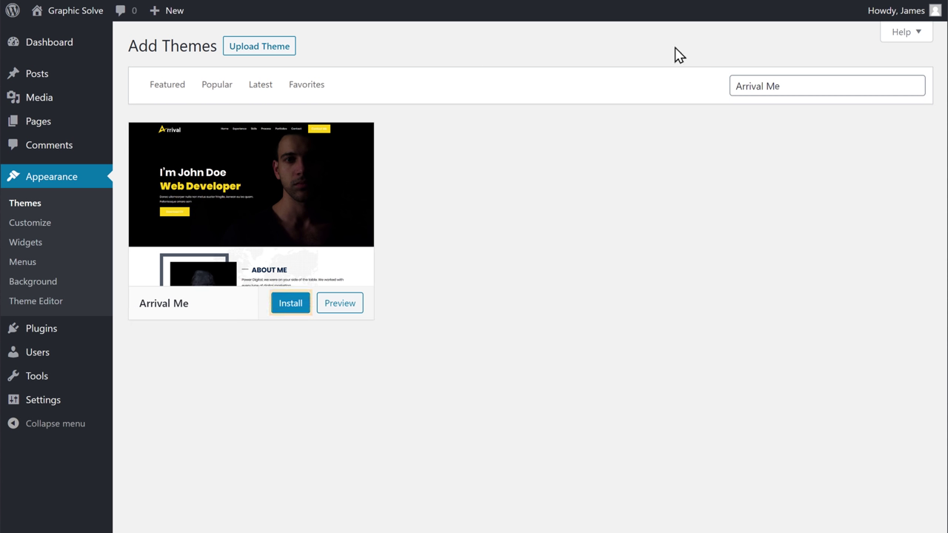
click(292, 310)
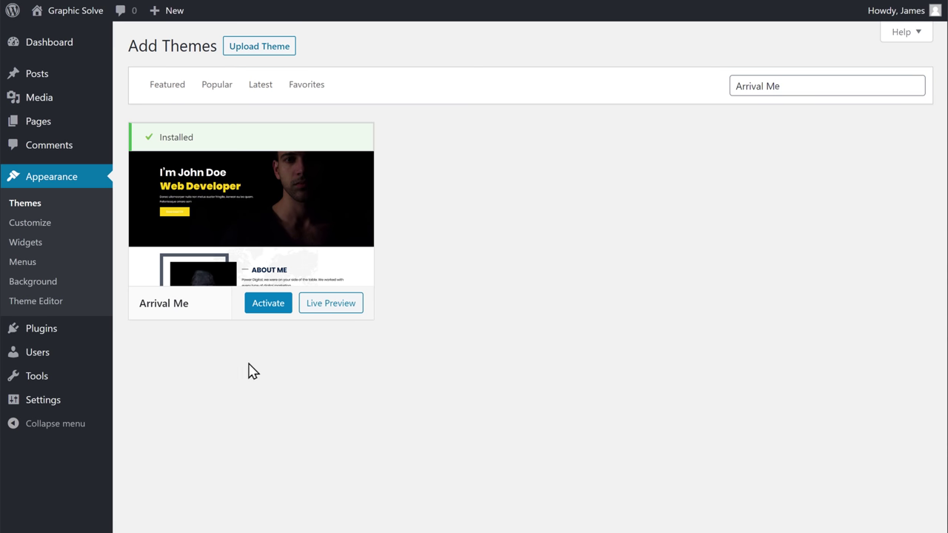
click(268, 306)
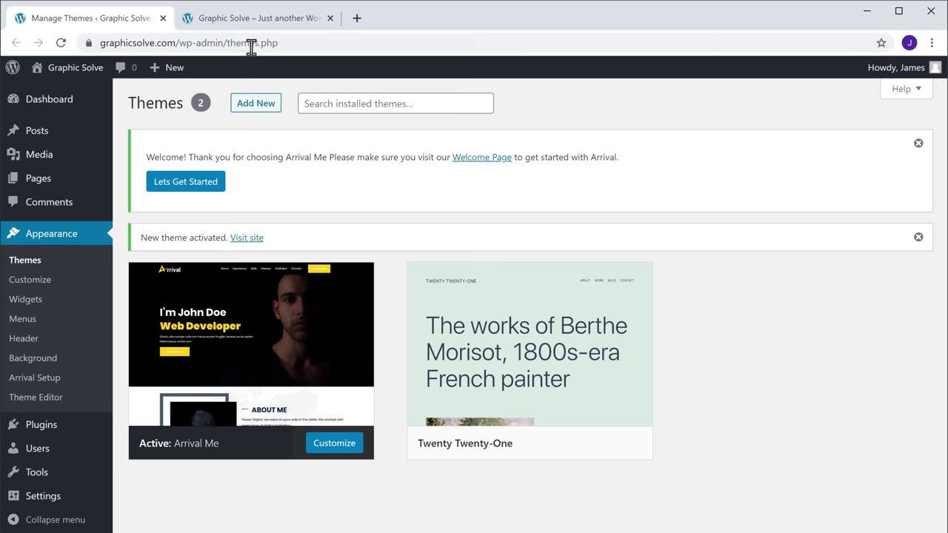
Reload the graphicsolve.com tab to see the Arrival Me design with the Graphic Solve header
click(250, 23)
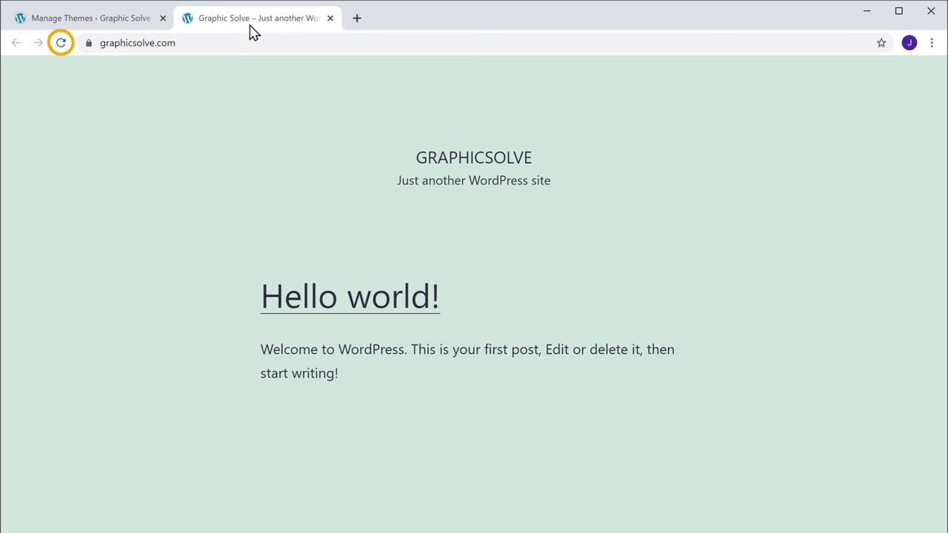
click(63, 44)
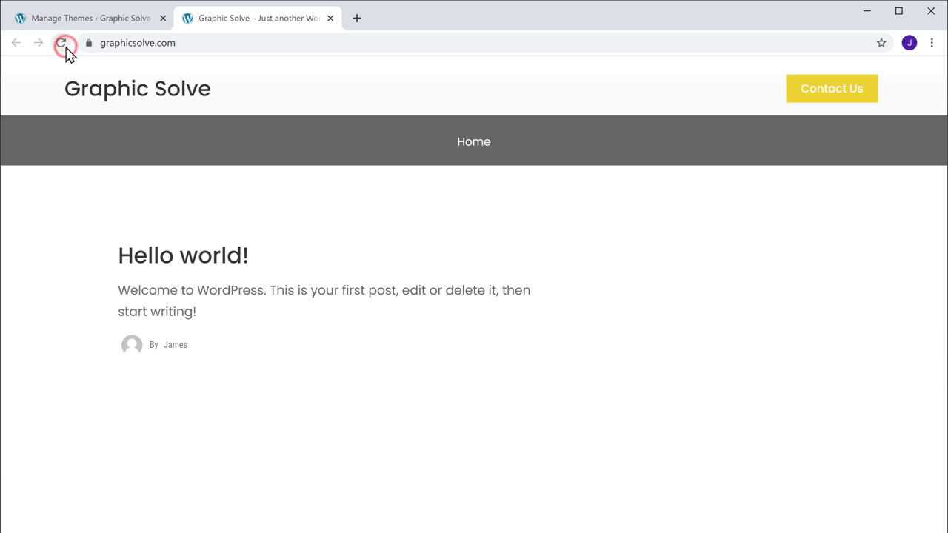
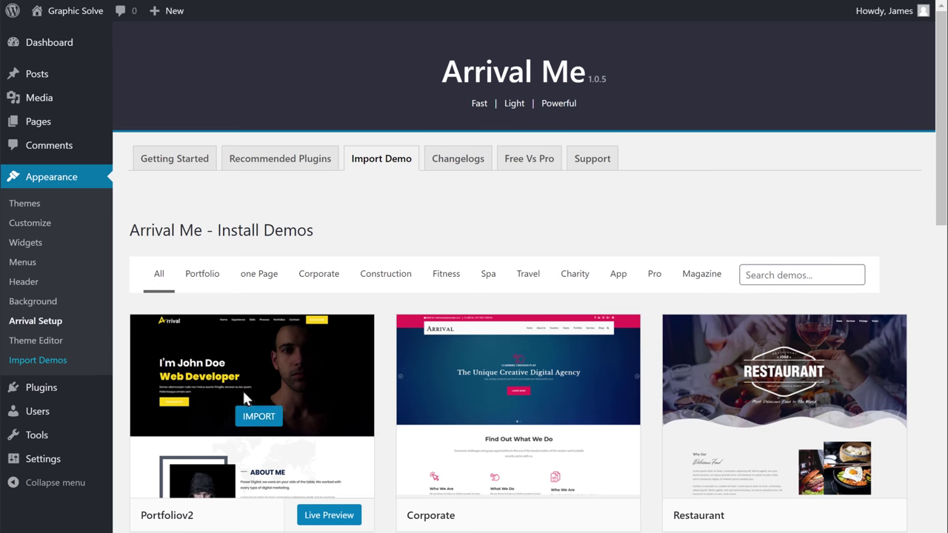
Import the Portfoliov2 demo after installing Elementor, Operation Elementor Addons, Ultra Companion and Contact Form 7
click(258, 417)
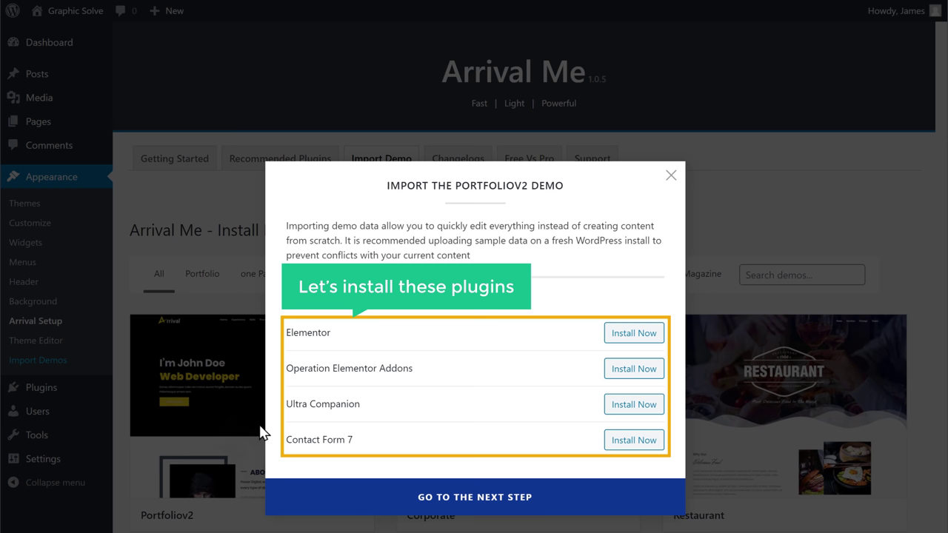
click(636, 334)
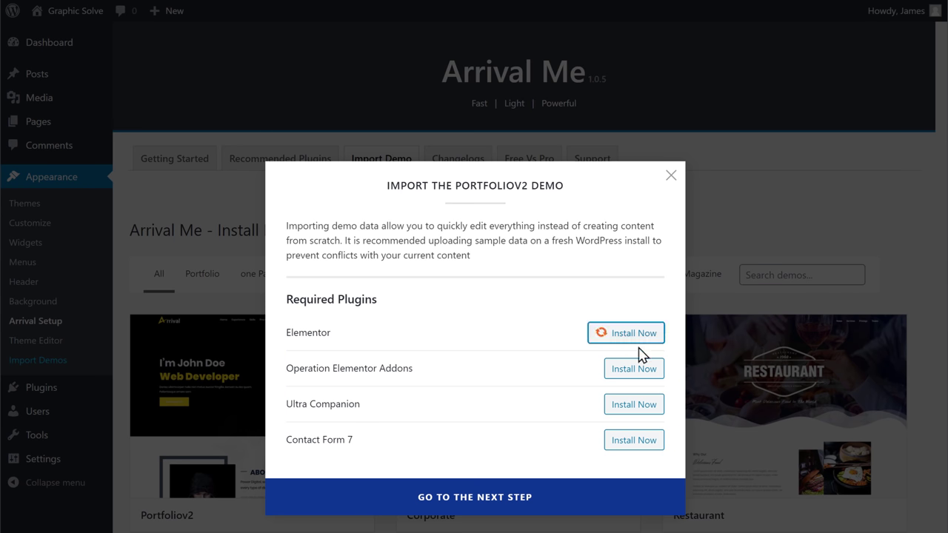
click(639, 372)
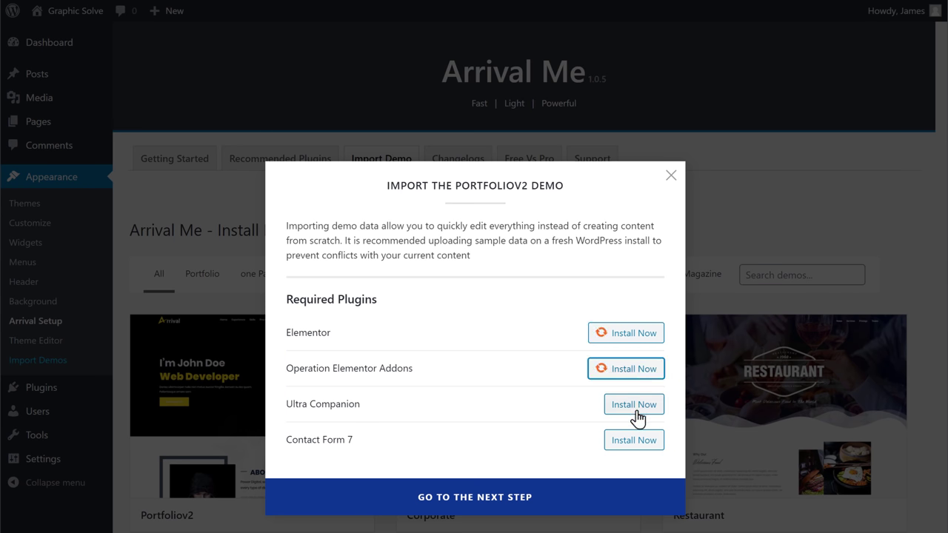
click(637, 419)
click(637, 448)
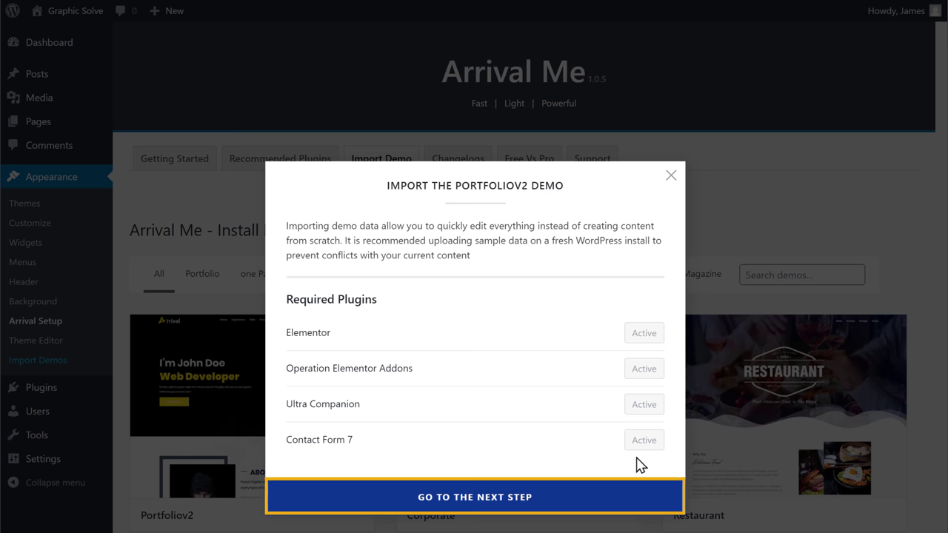
click(467, 511)
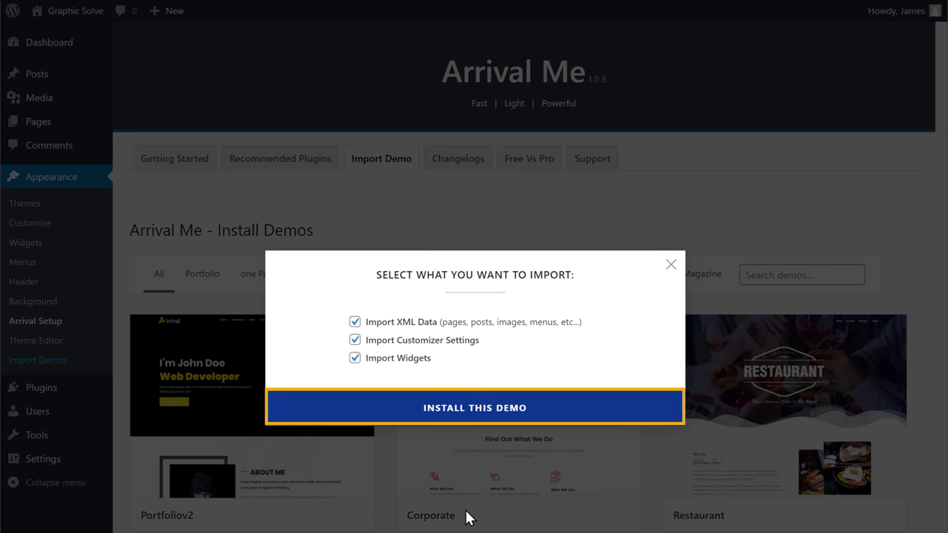
click(480, 419)
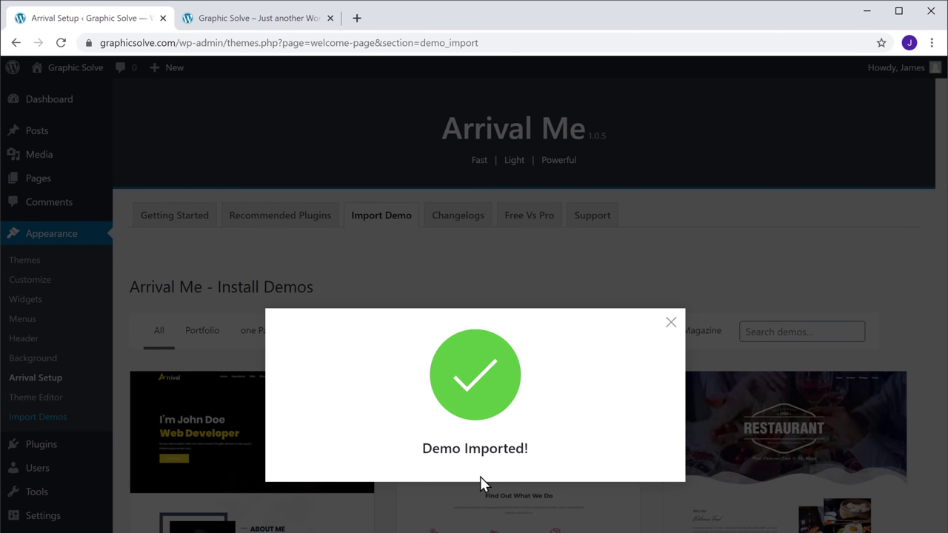
Reload the live site, browse the Arrival homepage and test that the Skills menu link jumps correctly
click(260, 24)
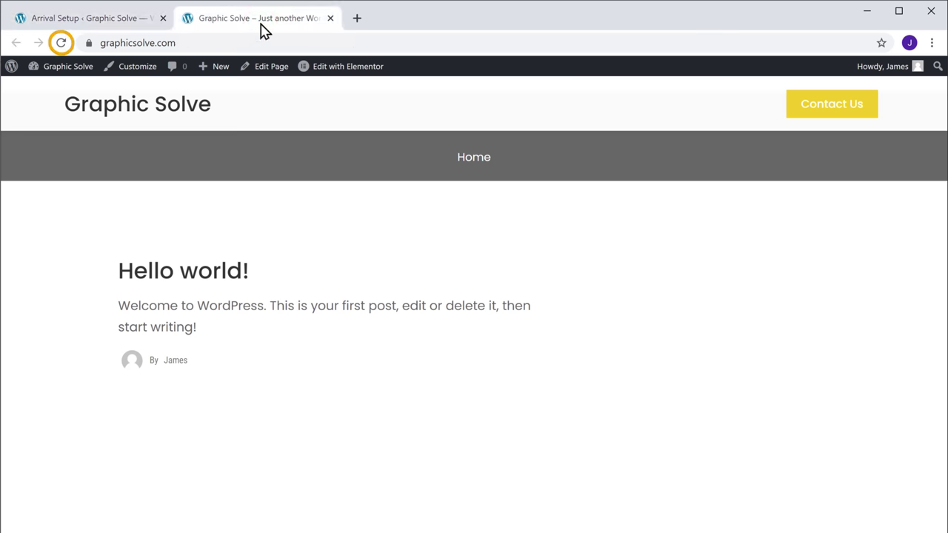
click(63, 44)
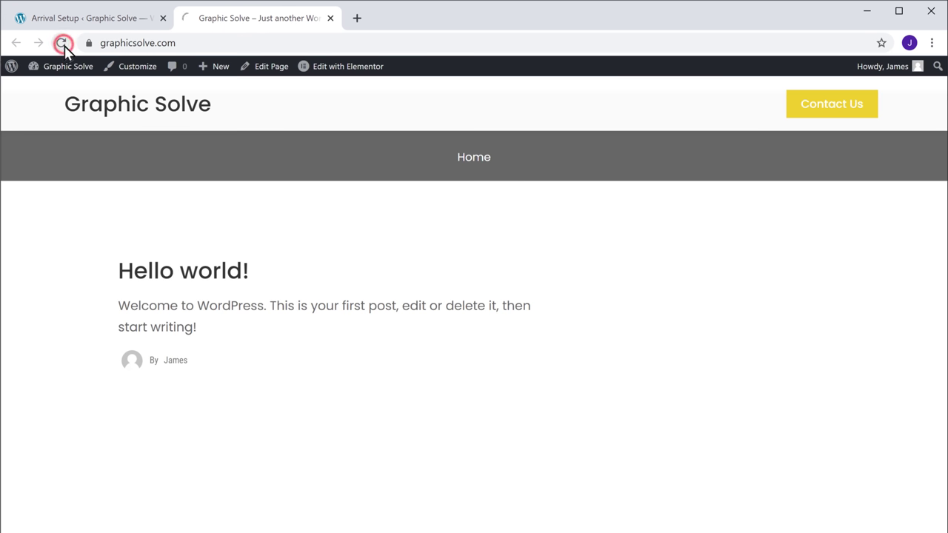
scroll(474, 296, down, 3)
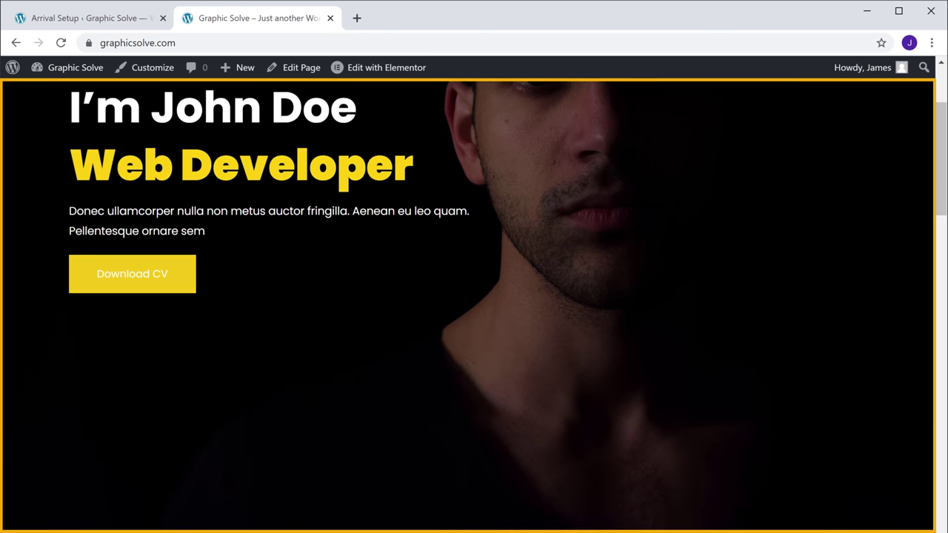
scroll(474, 305, down, 15)
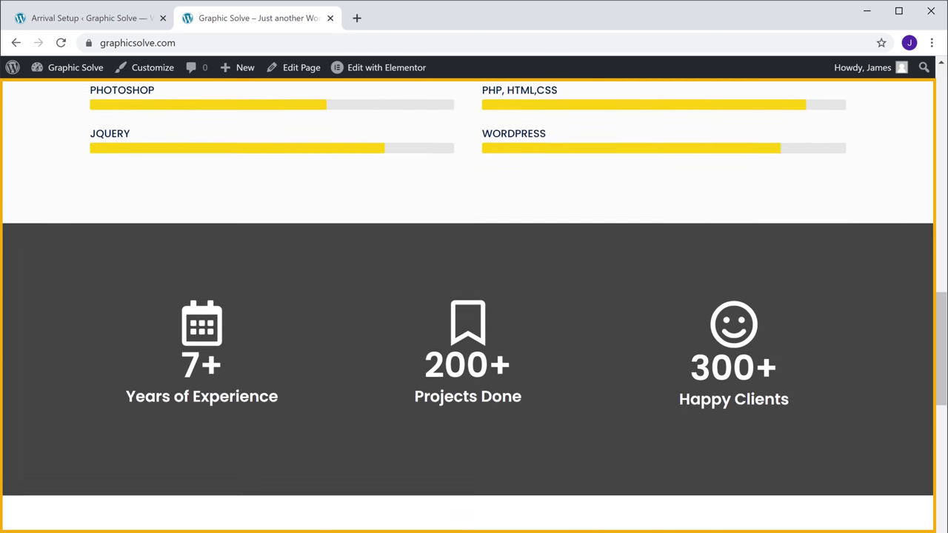
scroll(474, 305, down, 13)
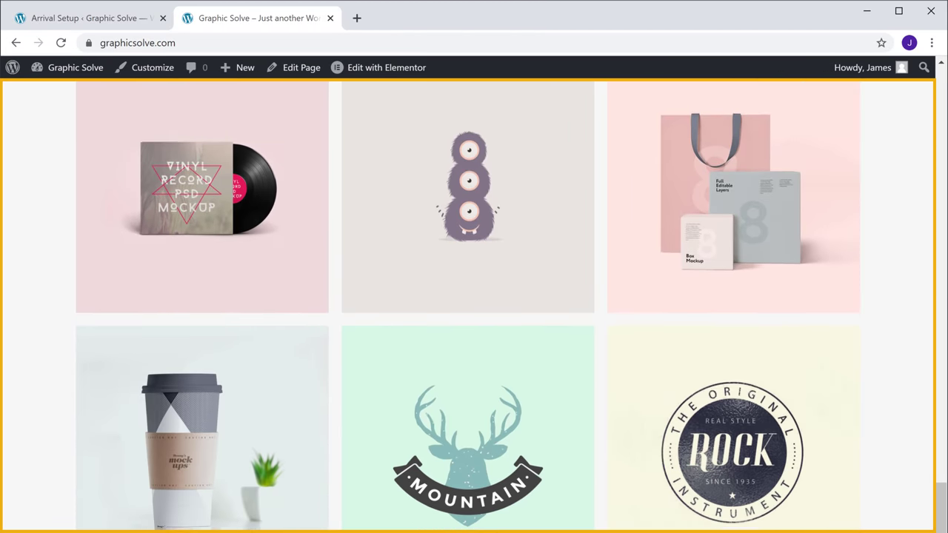
scroll(474, 305, down, 10)
key(F11)
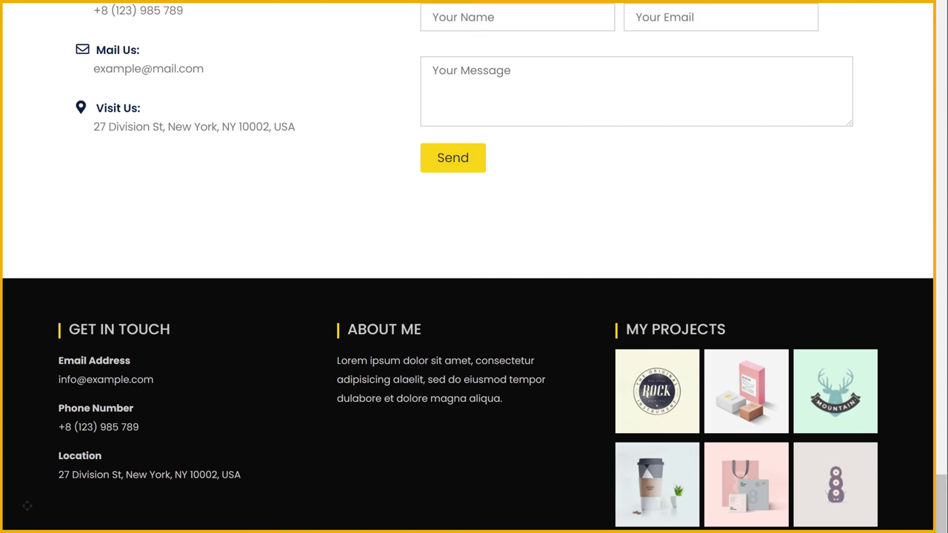
scroll(474, 267, up, 20)
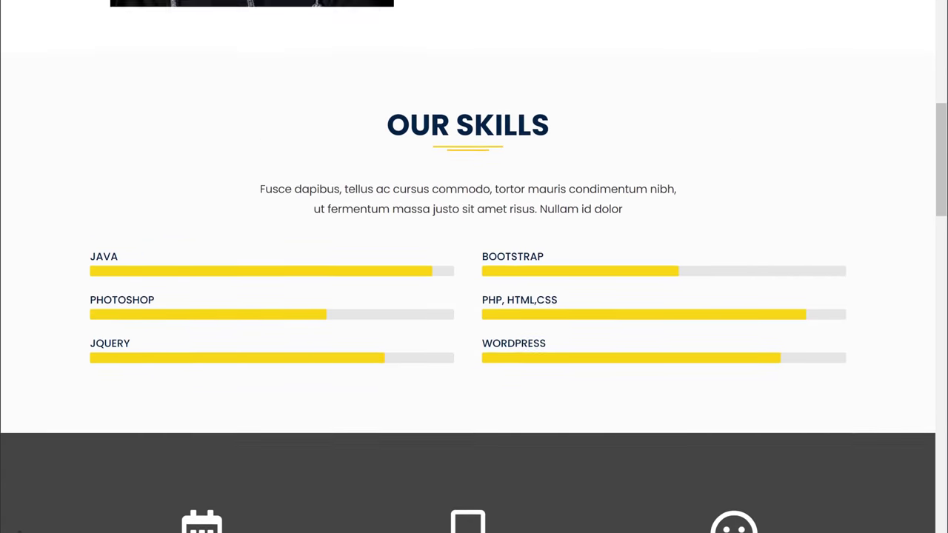
scroll(474, 267, up, 15)
key(F11)
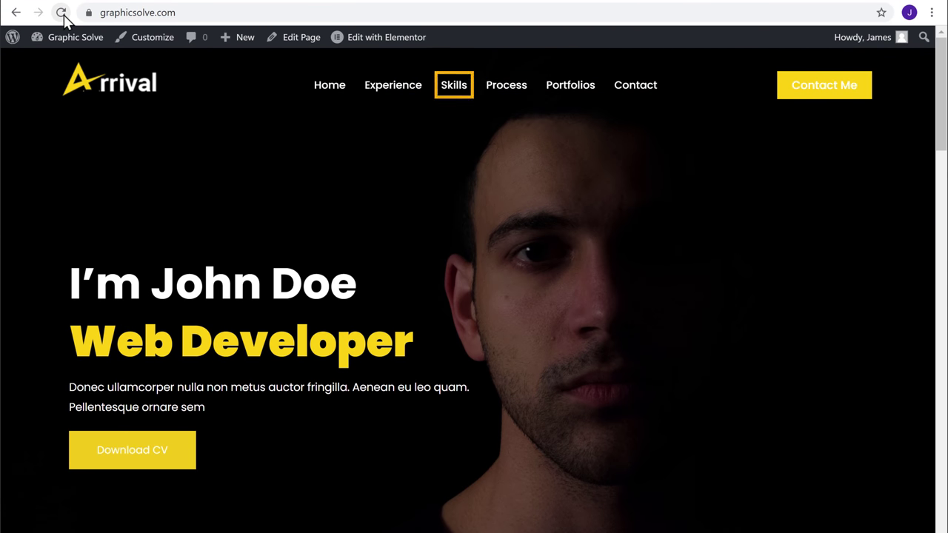
click(454, 96)
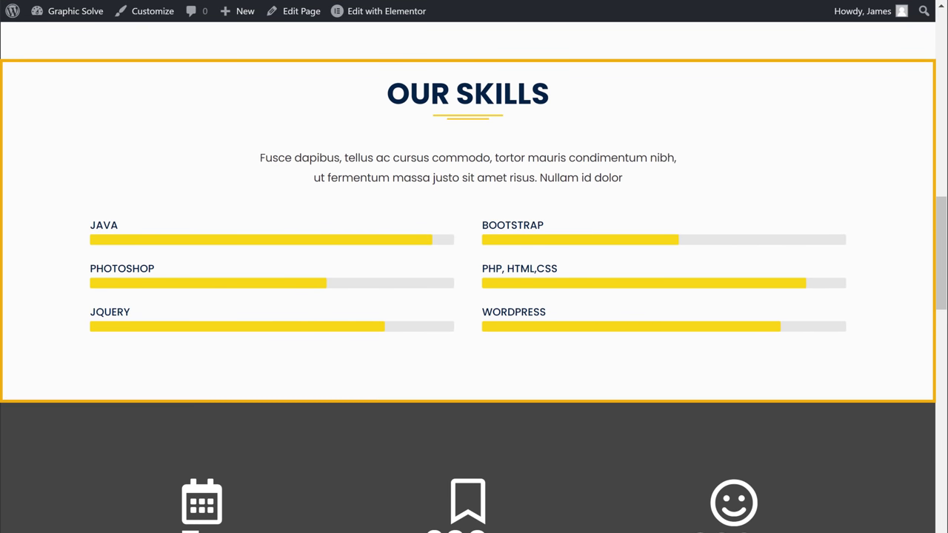
scroll(474, 277, up, 15)
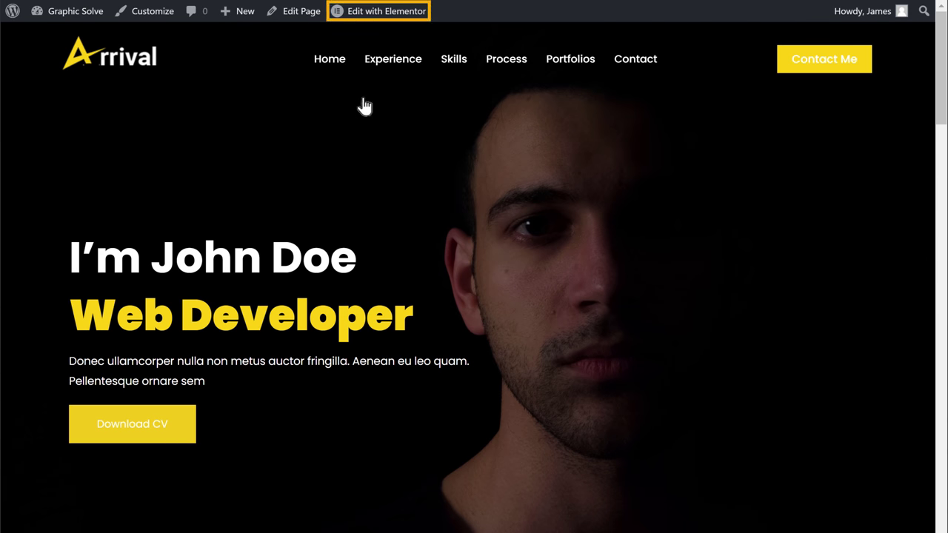
Open the front page in Elementor and replace the hero heading's name with the site owner's name
click(379, 25)
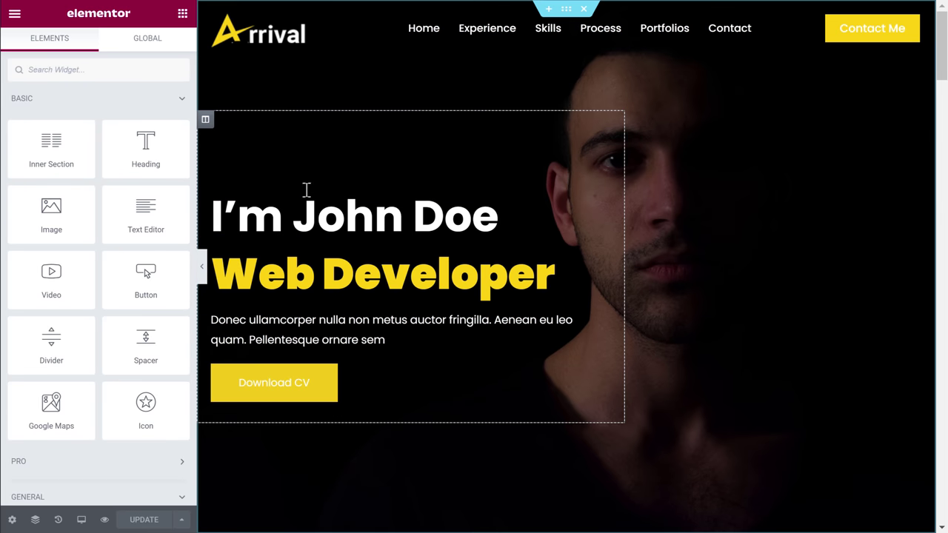
drag(294, 216, 525, 220)
key(BackSpace)
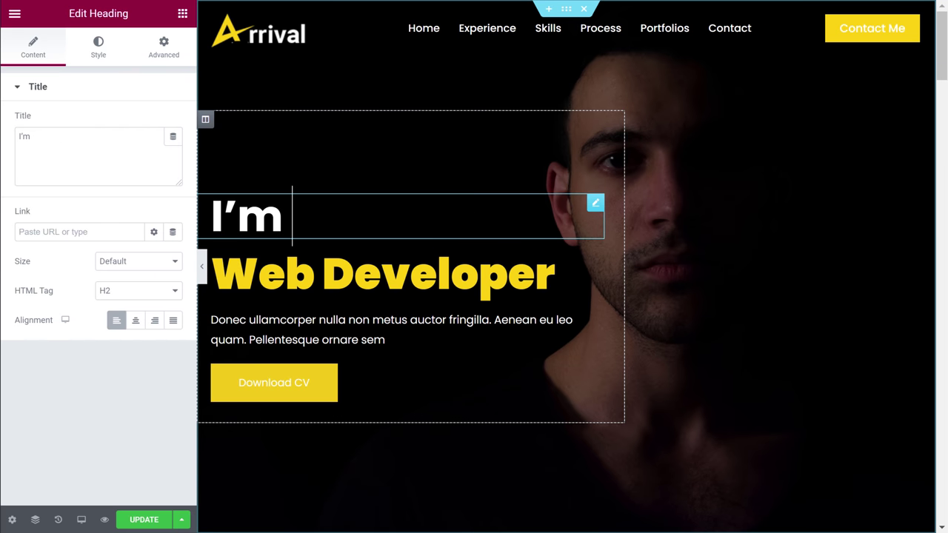
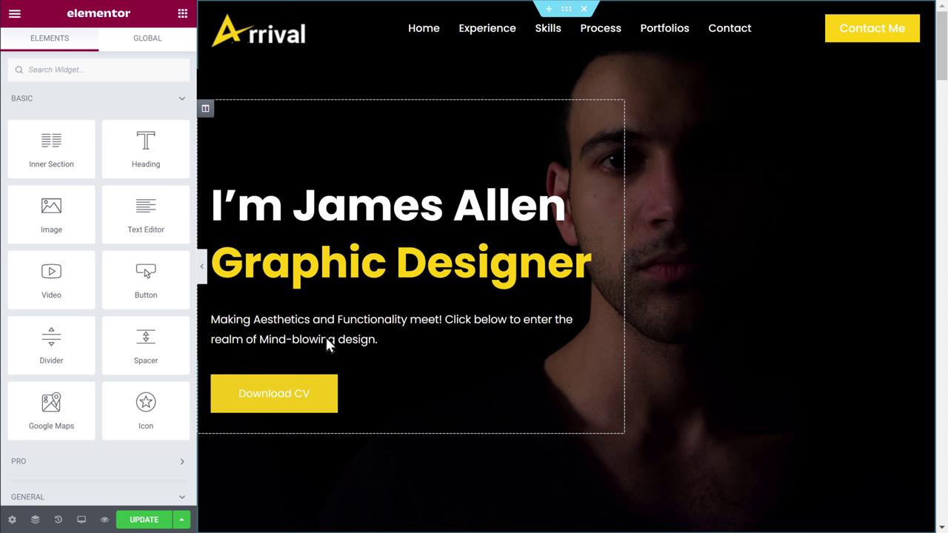
Change the hero button label from Download CV to Learn more
click(249, 393)
drag(245, 394, 282, 395)
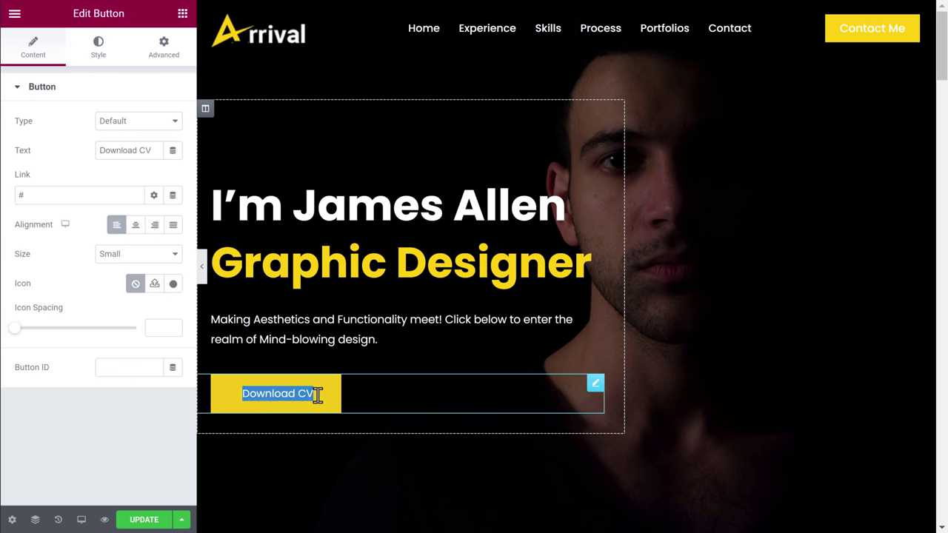
text(Learn)
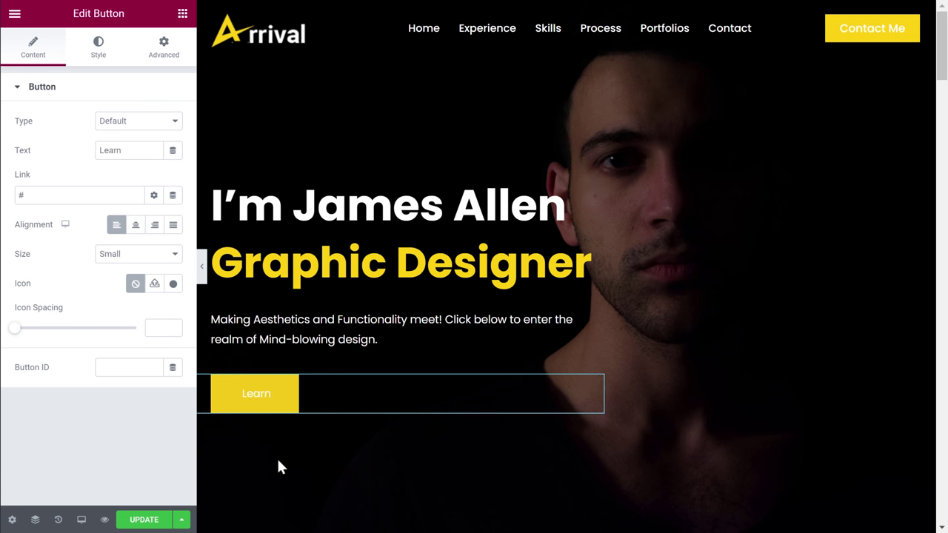
text( more)
key(Escape)
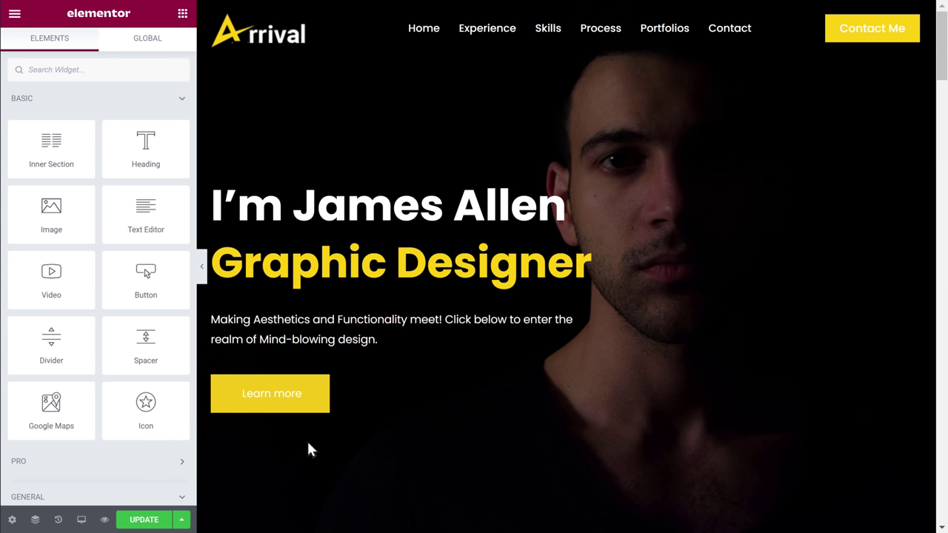
Upload the photo of a smiling man with headphones at a laptop as the hero section's background image
right_click(713, 201)
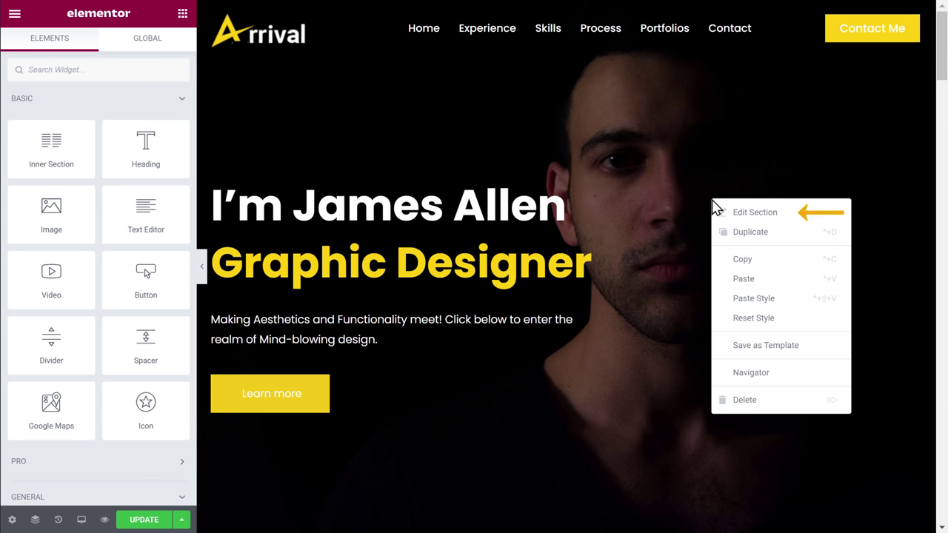
click(754, 218)
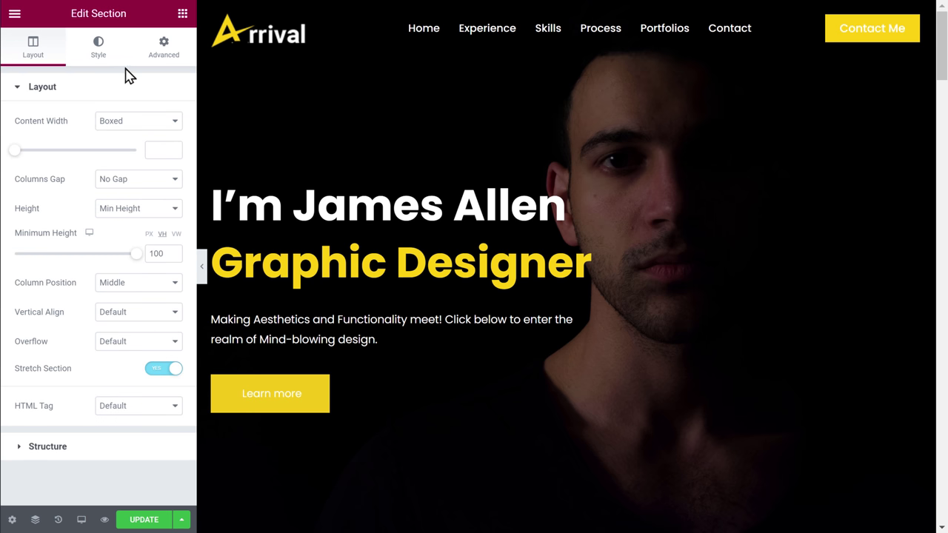
click(99, 67)
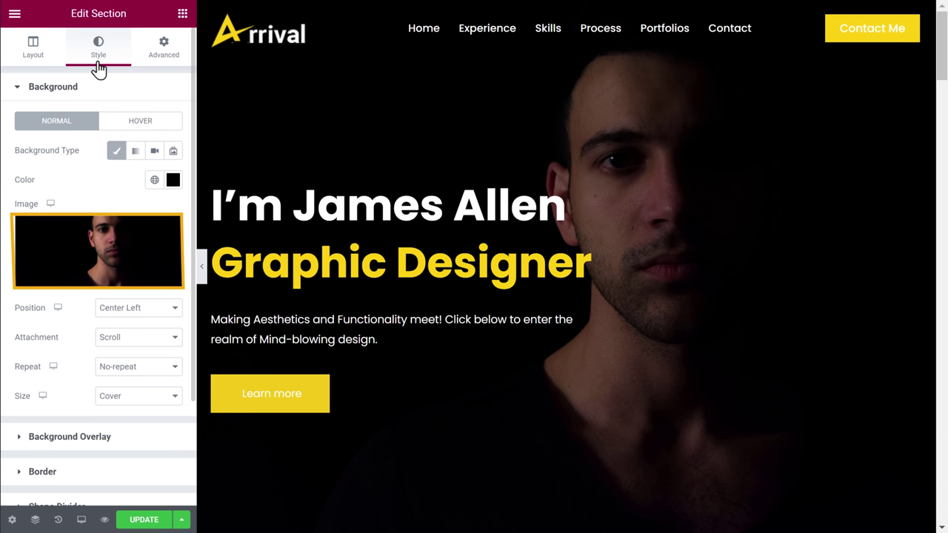
click(86, 241)
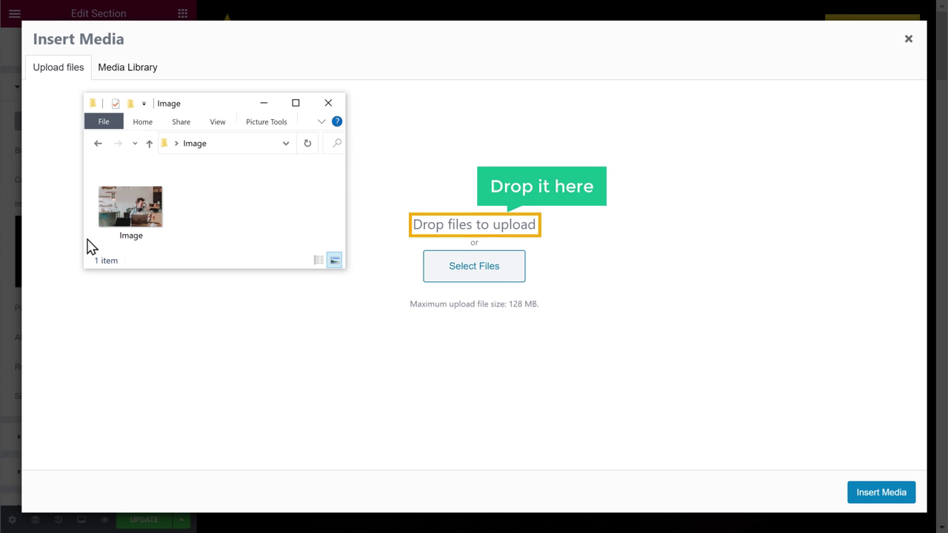
click(130, 222)
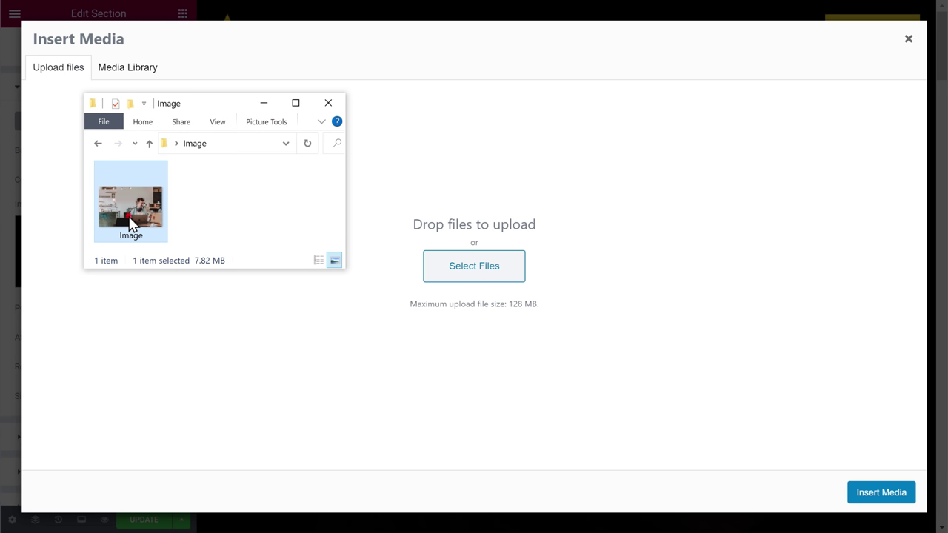
drag(134, 224, 479, 174)
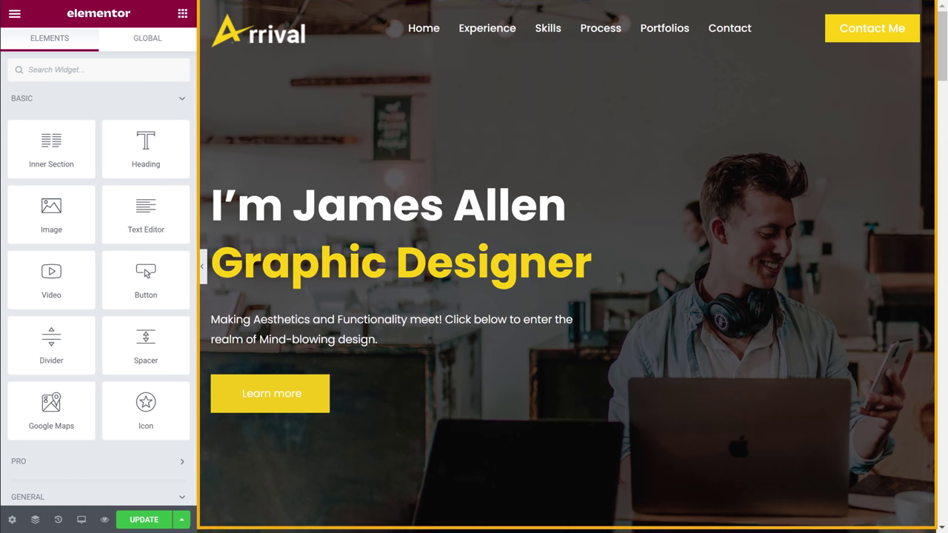
Replace the About Me image with an uploaded photo of a man on the phone at a laptop
scroll(908, 73, down, 10)
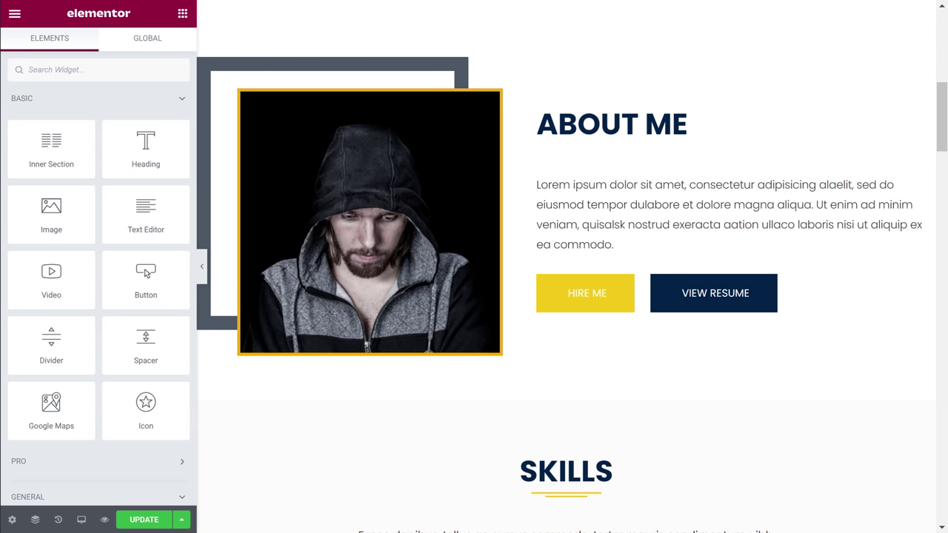
click(361, 199)
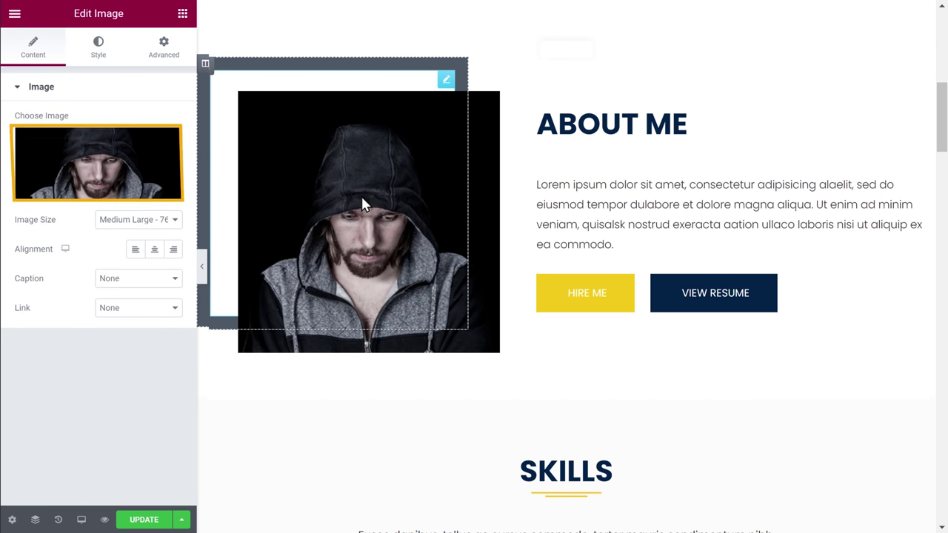
click(94, 167)
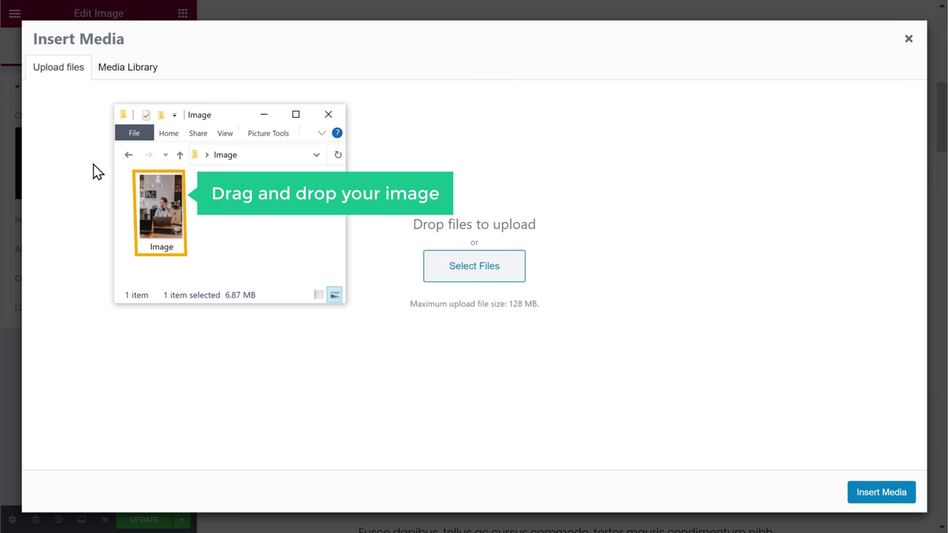
click(182, 245)
drag(184, 252, 465, 170)
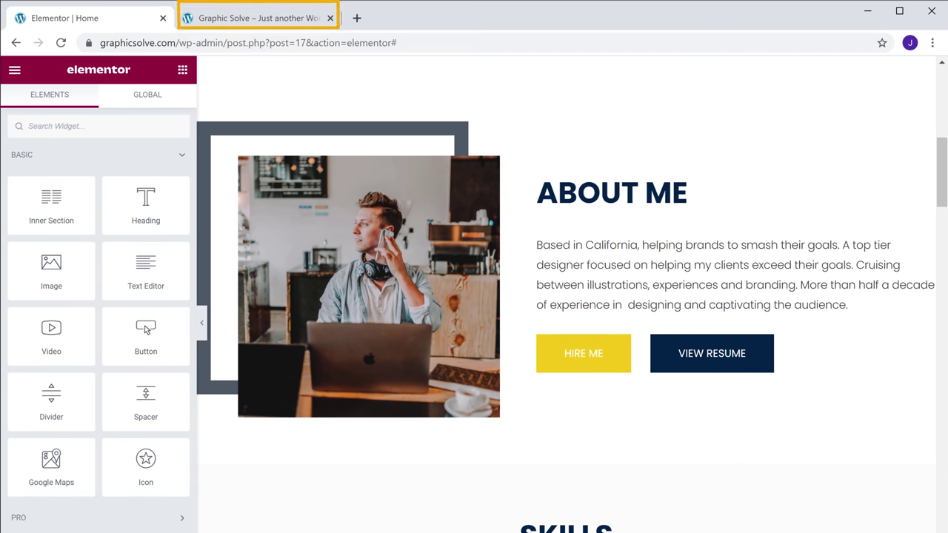
Reload the live site and scroll through the new hero and About Me sections
click(264, 24)
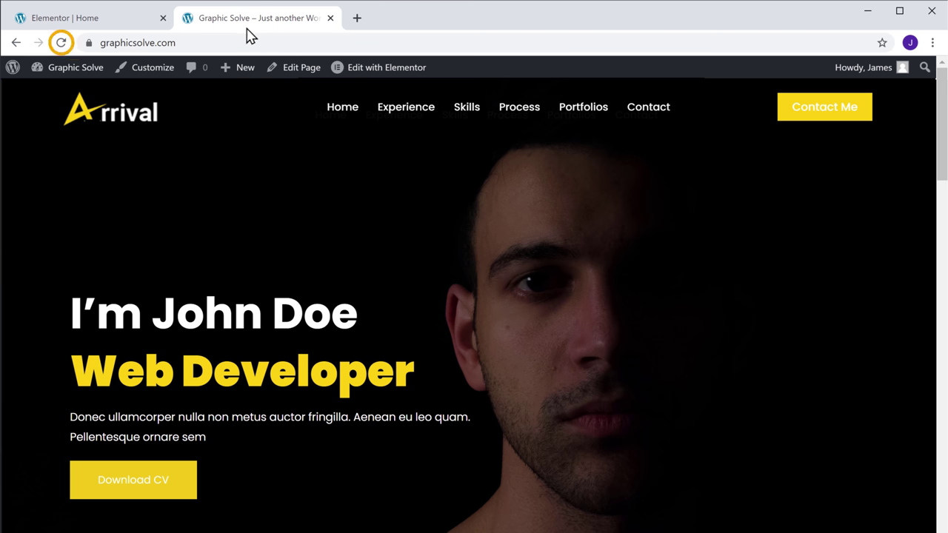
click(61, 44)
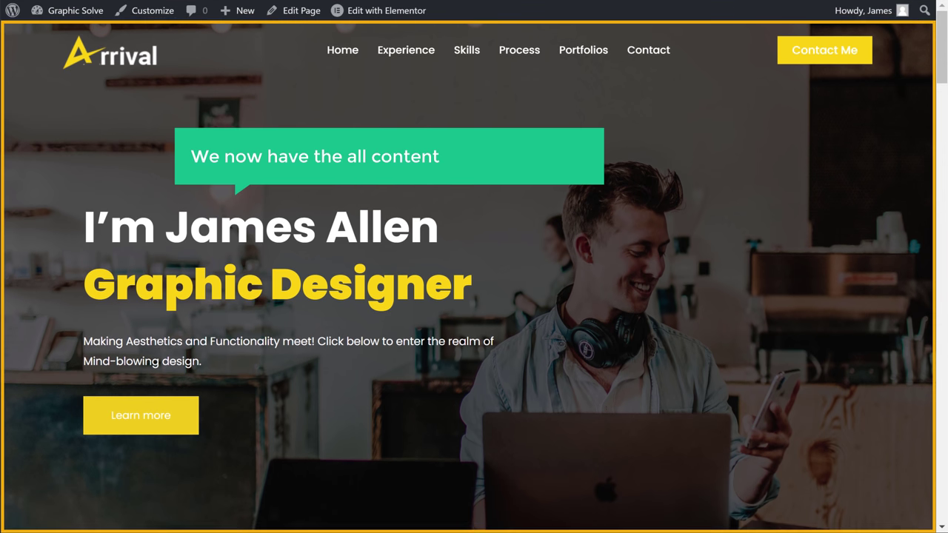
scroll(22, 100, down, 9)
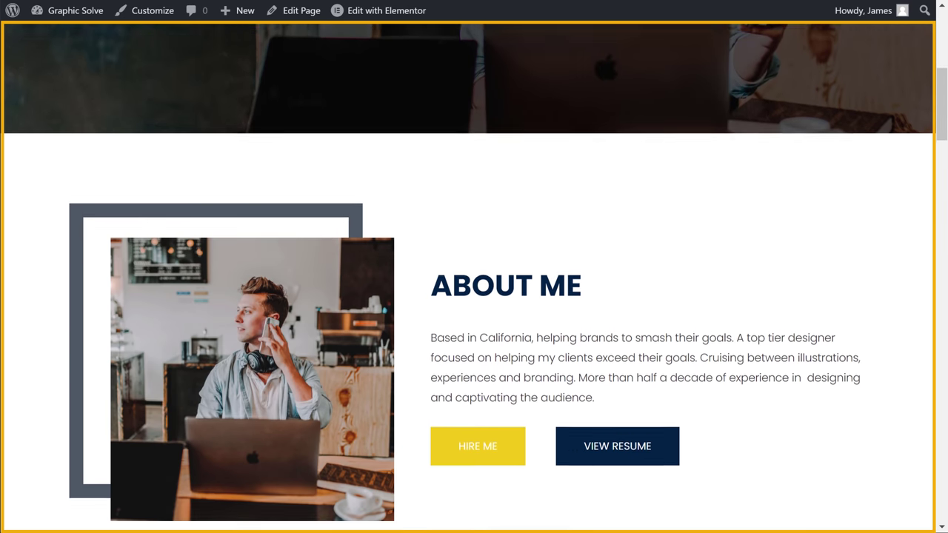
scroll(23, 101, down, 6)
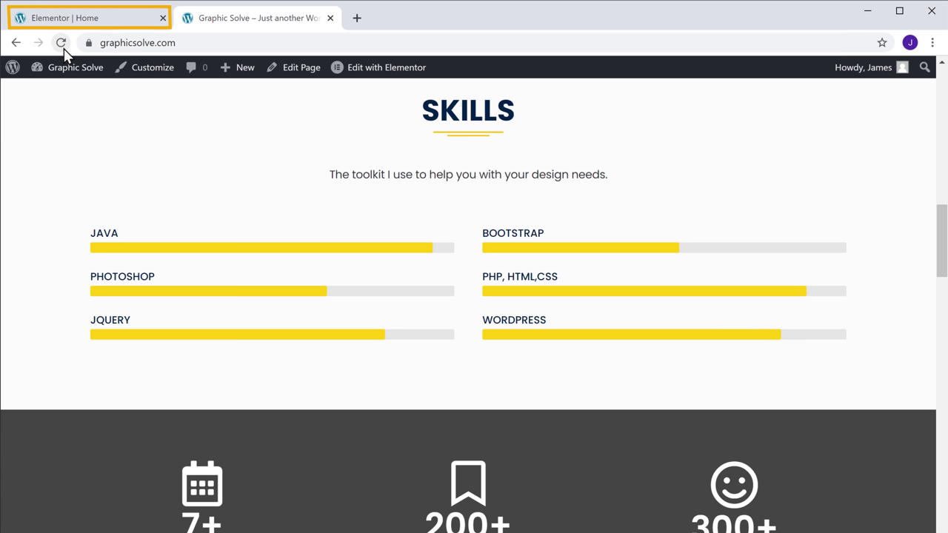
Rename the JAVA skill bar to Illustrator and lower its percentage to 74
click(75, 27)
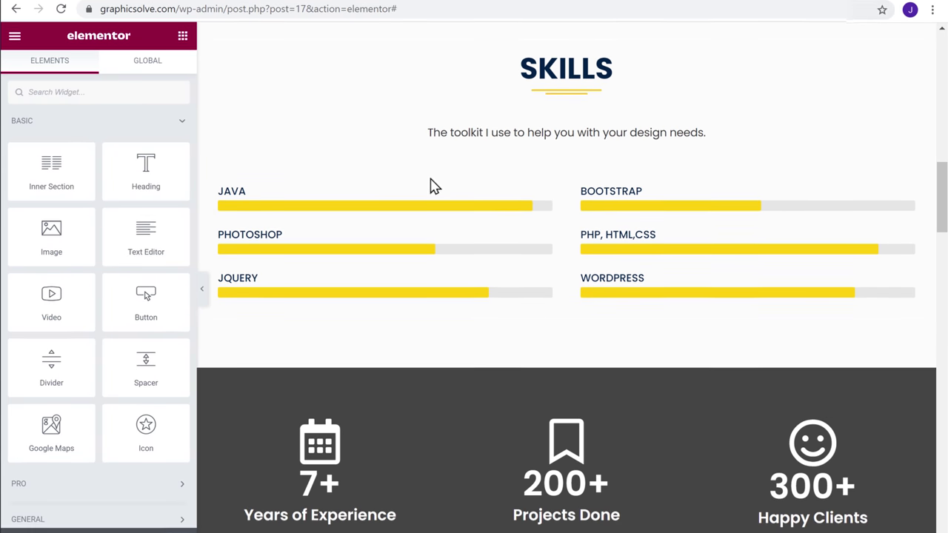
mouse_move(459, 237)
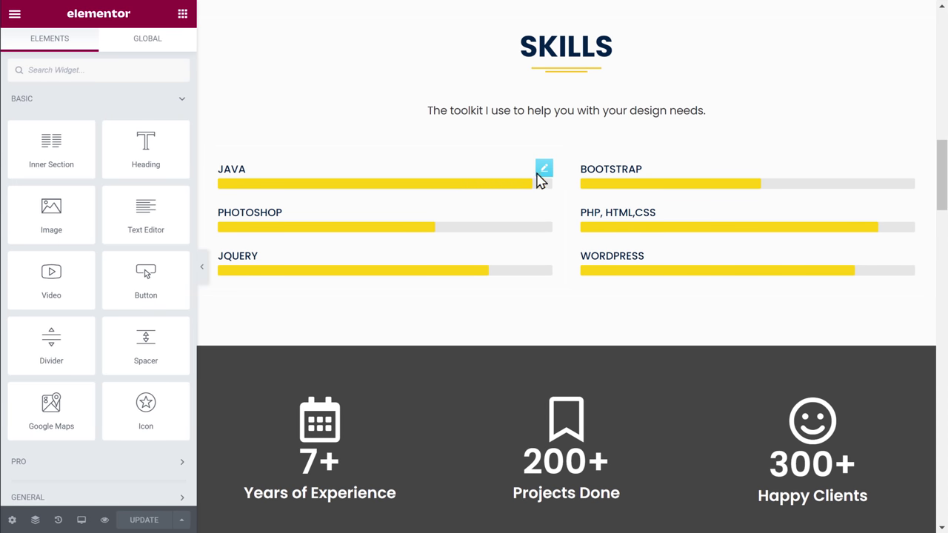
click(543, 172)
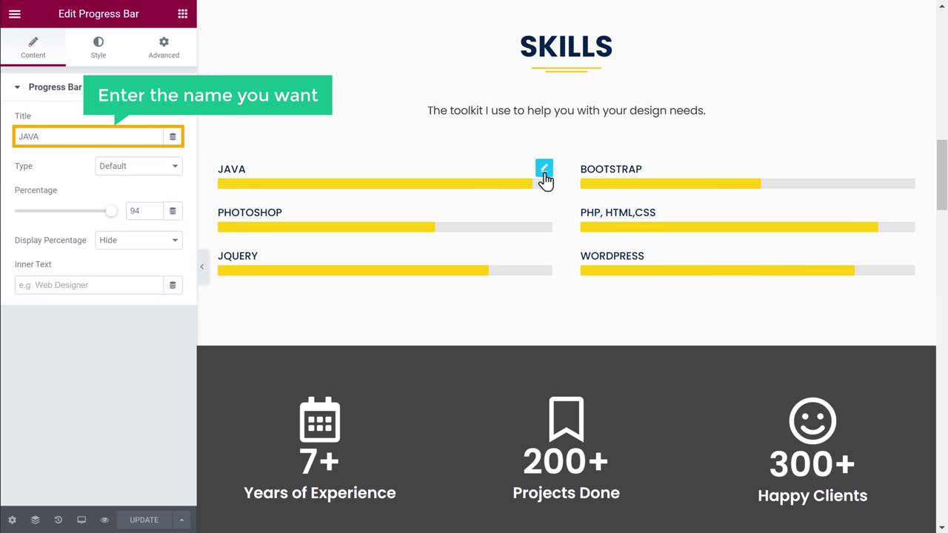
click(59, 136)
key(ctrl+a)
text(ILL)
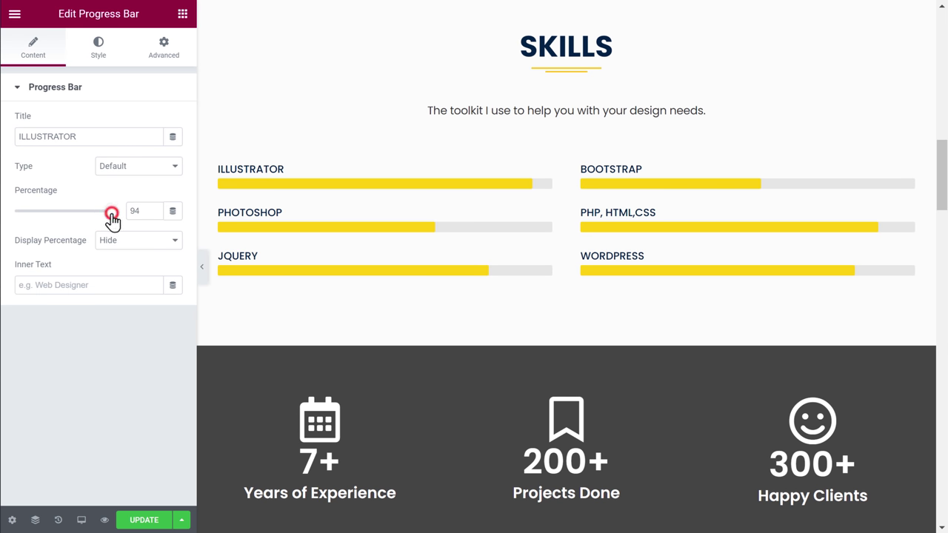
drag(111, 215, 92, 215)
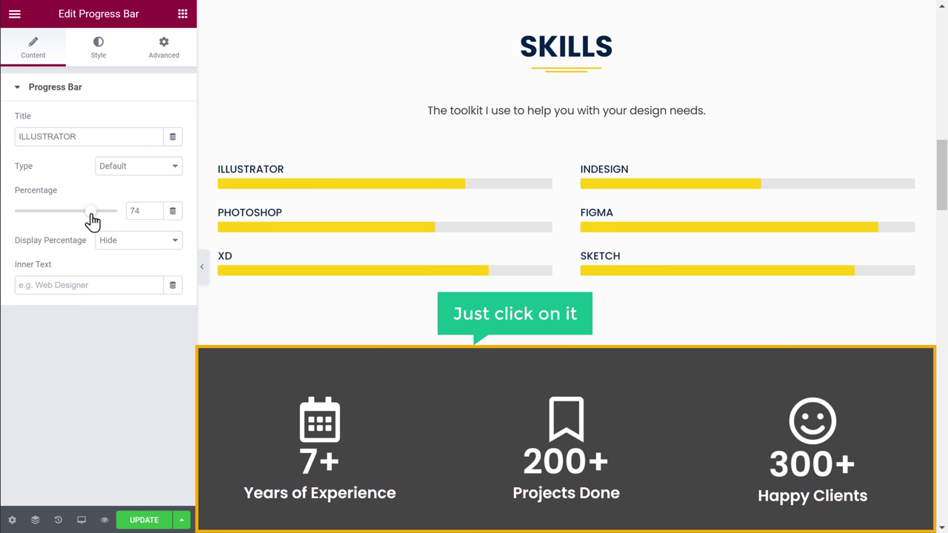
Change the 7+ years counter to 5+ Years of Designing and save the page
click(324, 466)
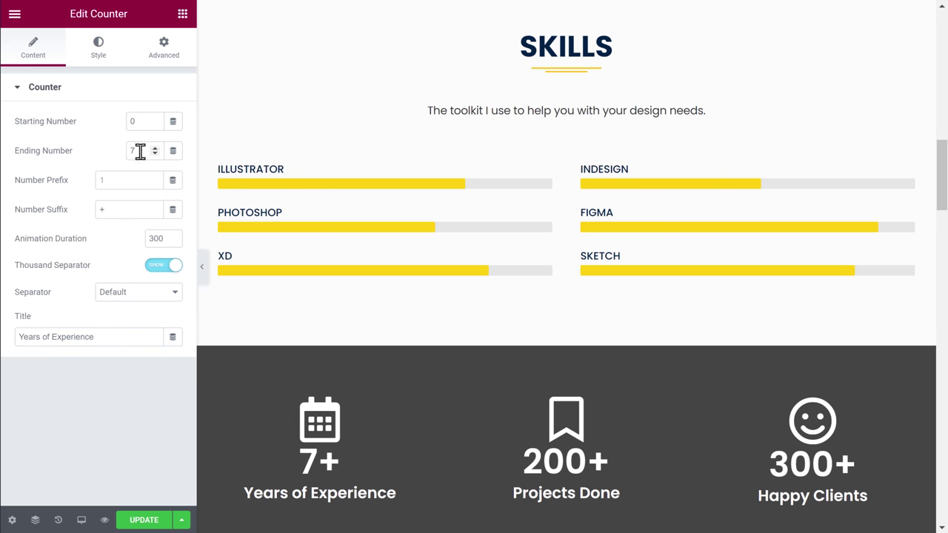
key(BackSpace)
text(5)
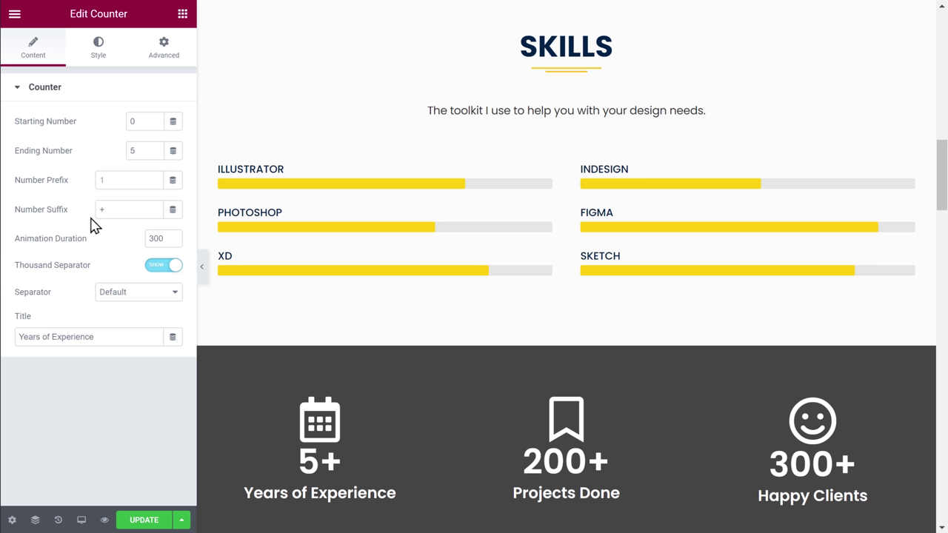
click(98, 337)
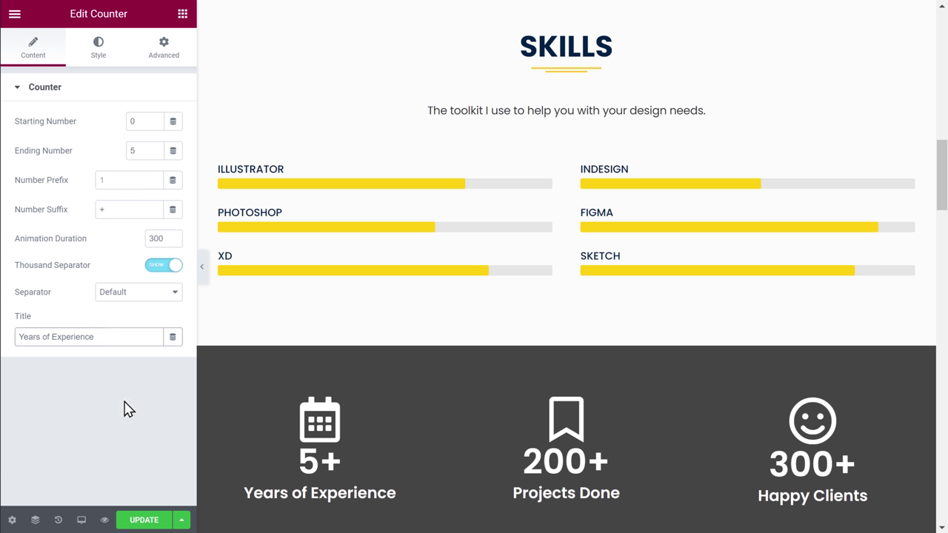
key(BackSpace)
key(BackSpace)
key(BackSpace)
key(BackSpace)
key(BackSpace)
key(BackSpace)
key(BackSpace)
key(BackSpace)
key(BackSpace)
key(BackSpace)
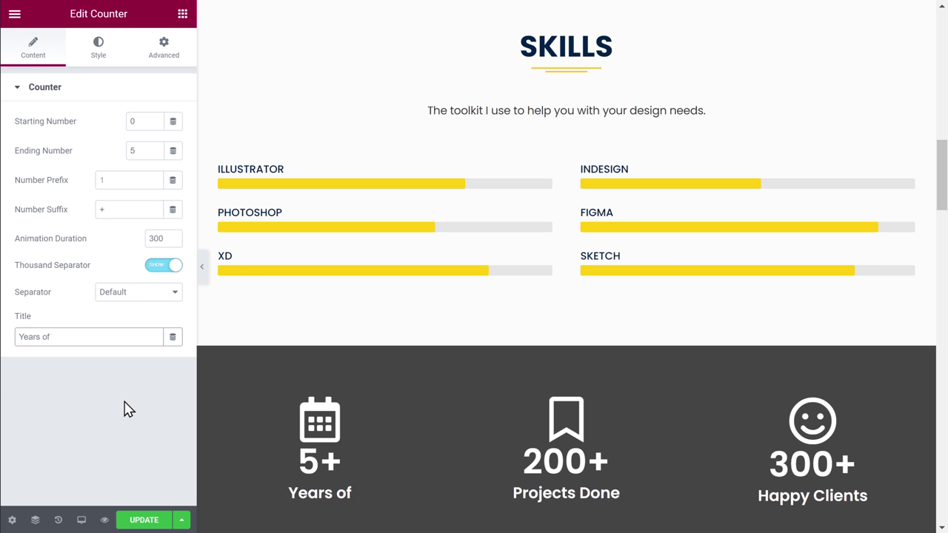
text(Designing)
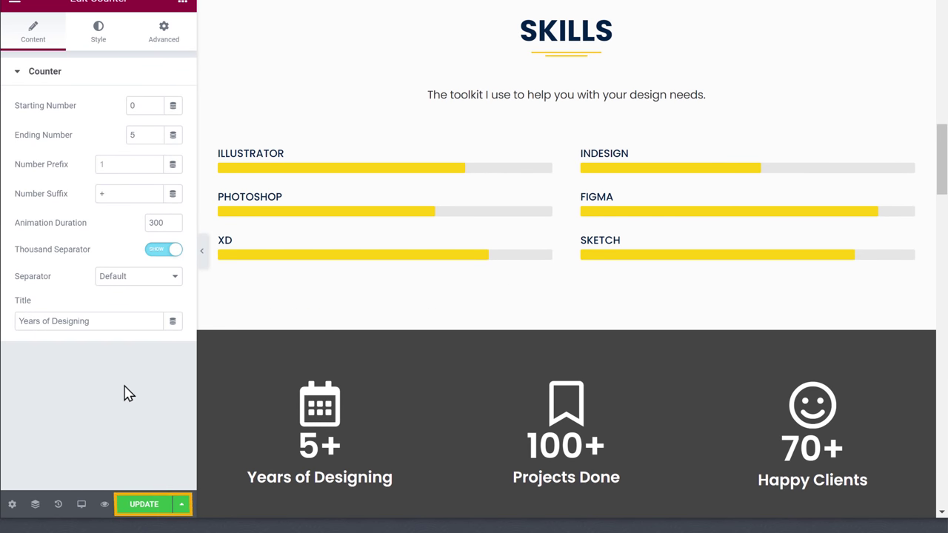
click(144, 511)
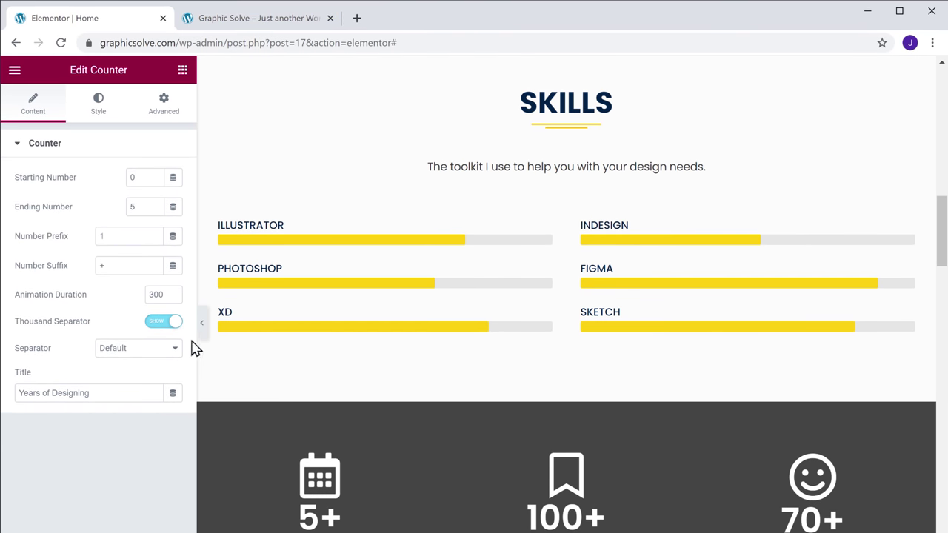
Reload the live site and scroll to check the renamed skill bars and updated counters
click(261, 28)
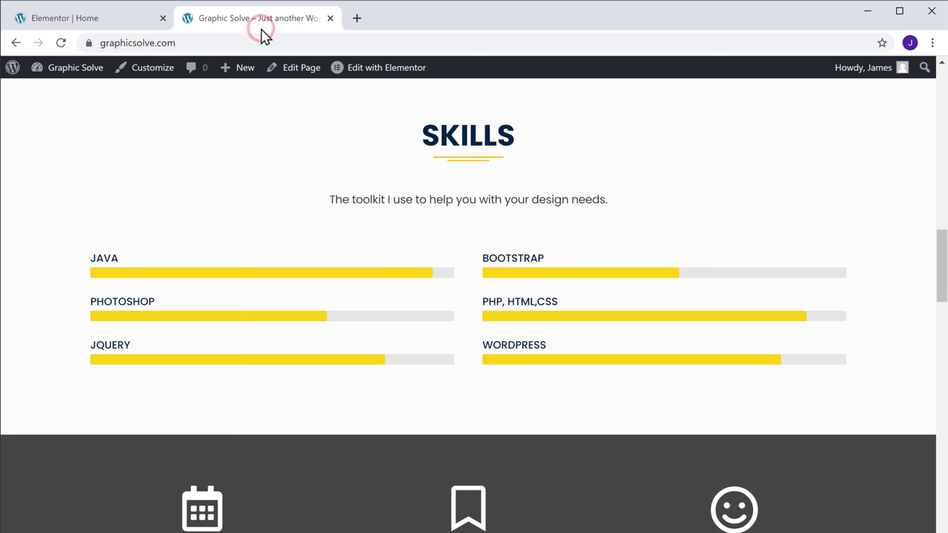
click(62, 43)
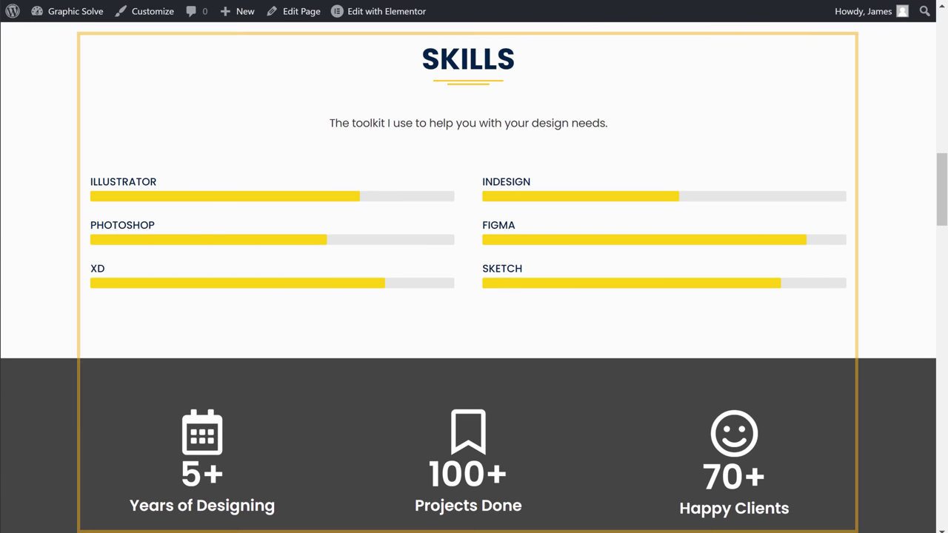
scroll(474, 297, down, 7)
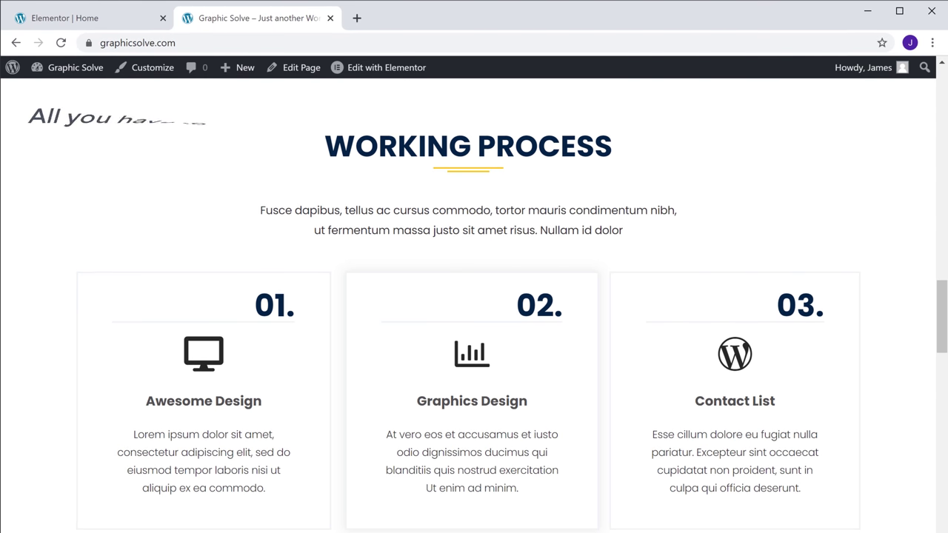
Delete the Working Process section, add an empty section above Recent Projects, and open the template Library
click(75, 28)
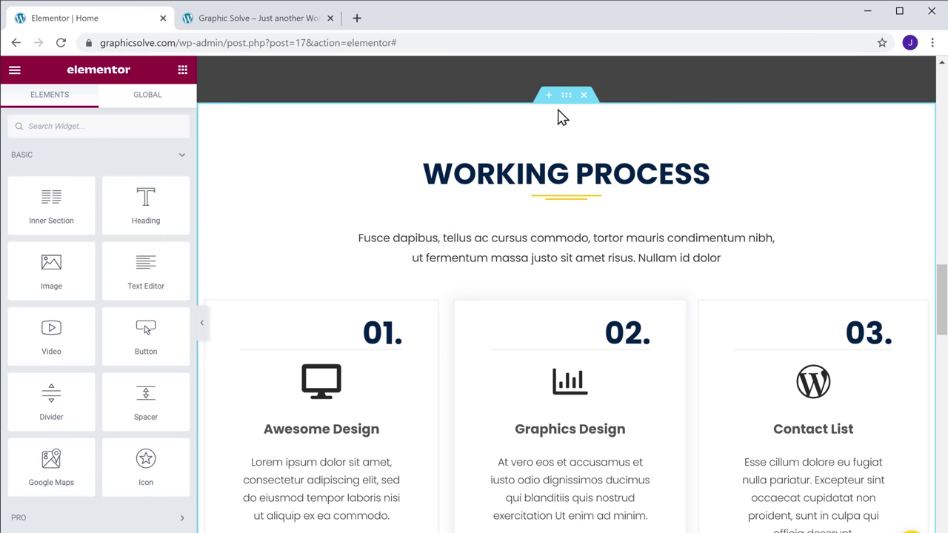
click(584, 95)
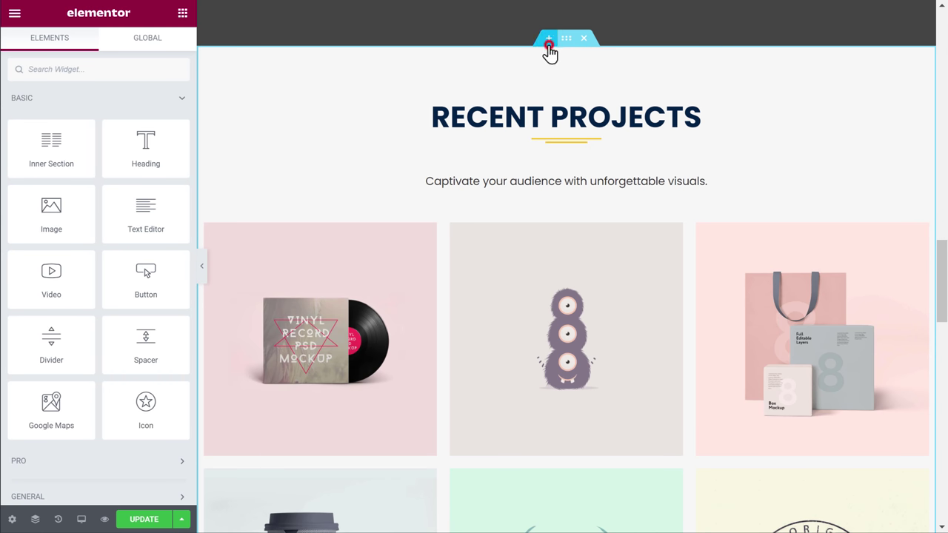
click(549, 40)
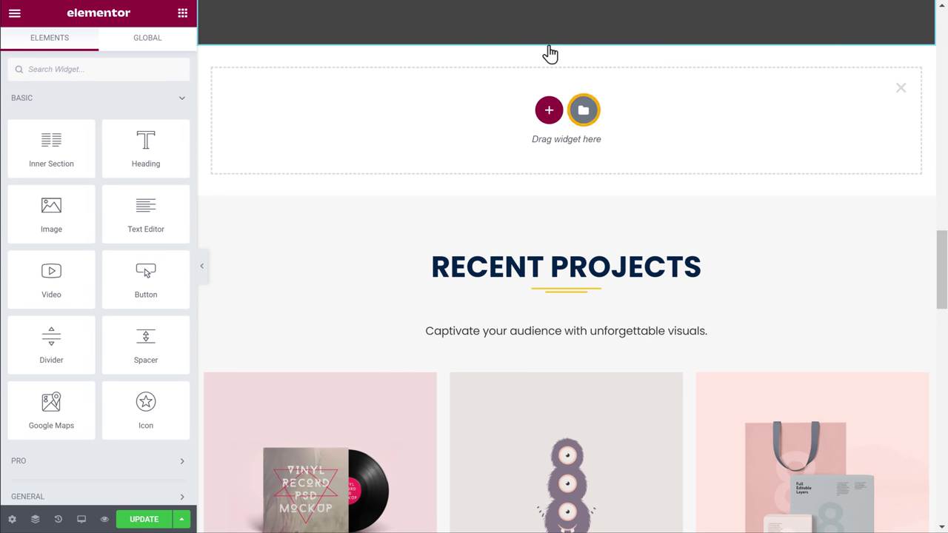
click(584, 119)
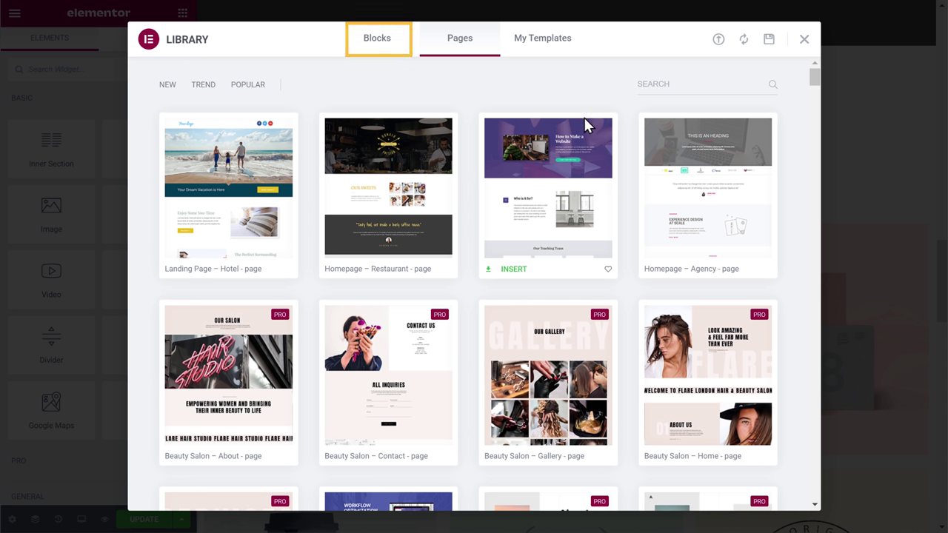
From the Library's Testimonials blocks, insert the 'Check Out Our Testimonials' block
click(376, 54)
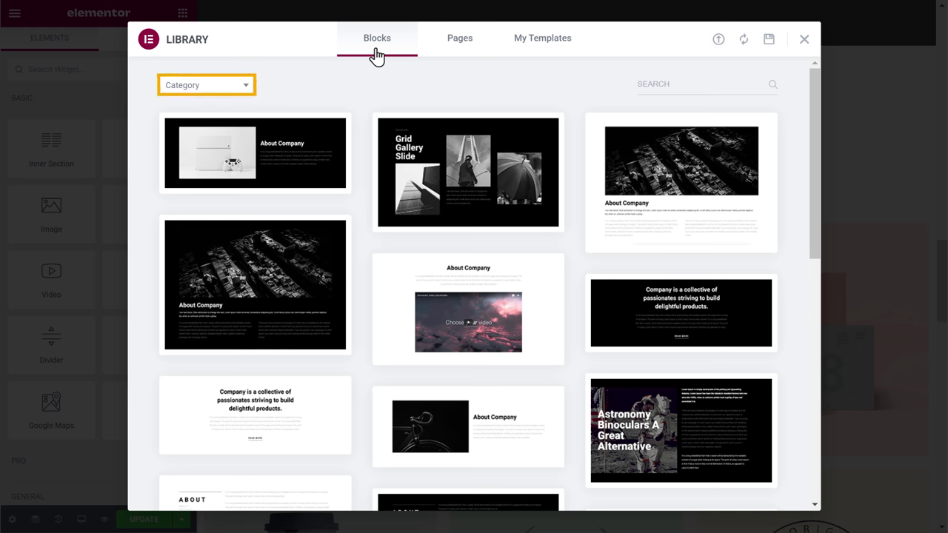
click(246, 93)
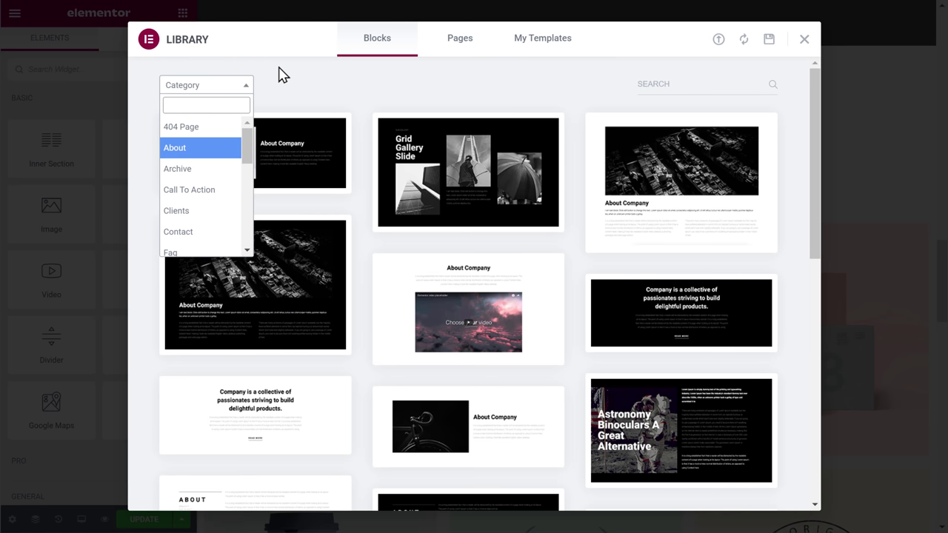
text(Testimonials)
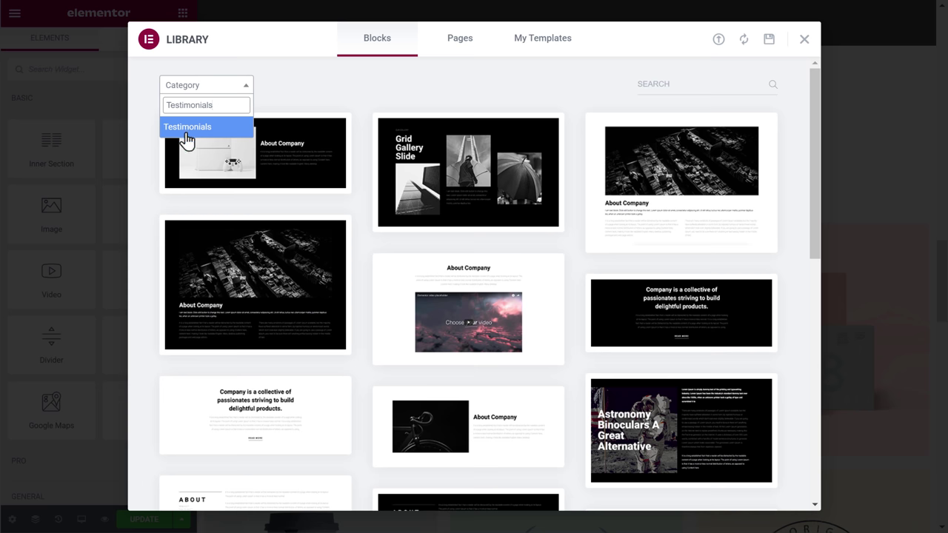
click(186, 131)
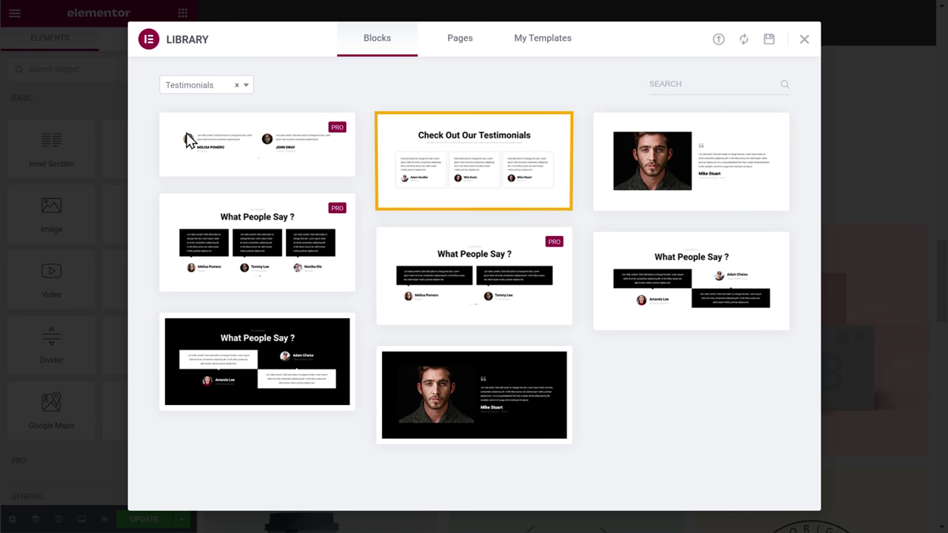
mouse_move(413, 213)
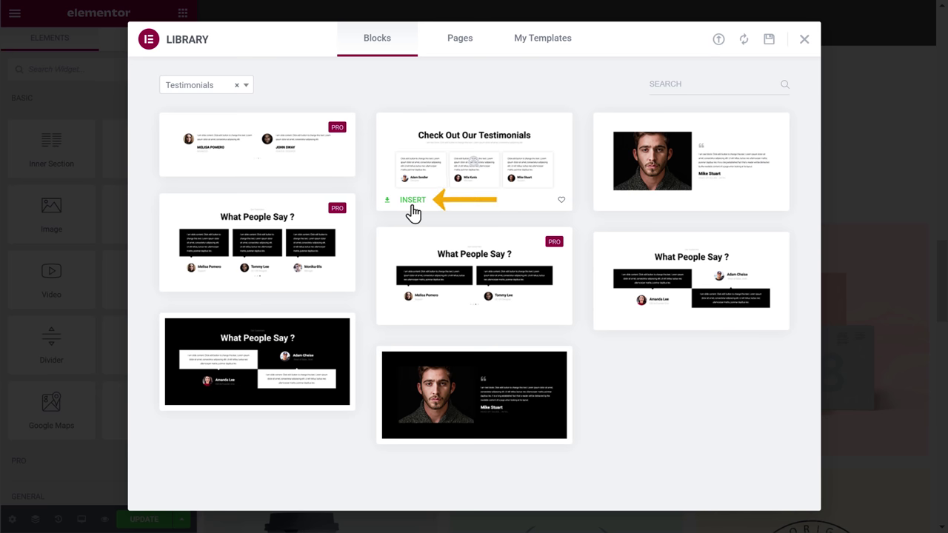
click(412, 200)
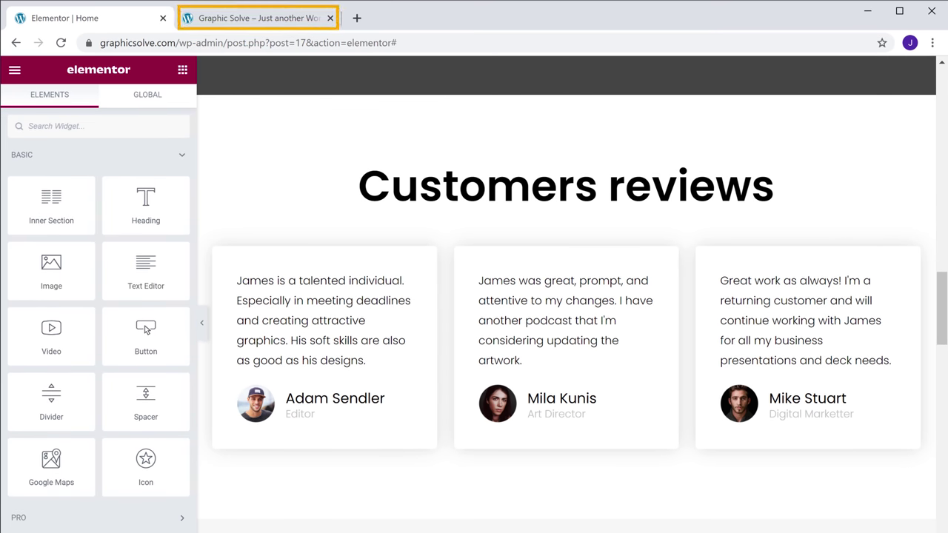
Reload the live Graphic Solve site and scroll back to the top to view the new reviews section
click(219, 28)
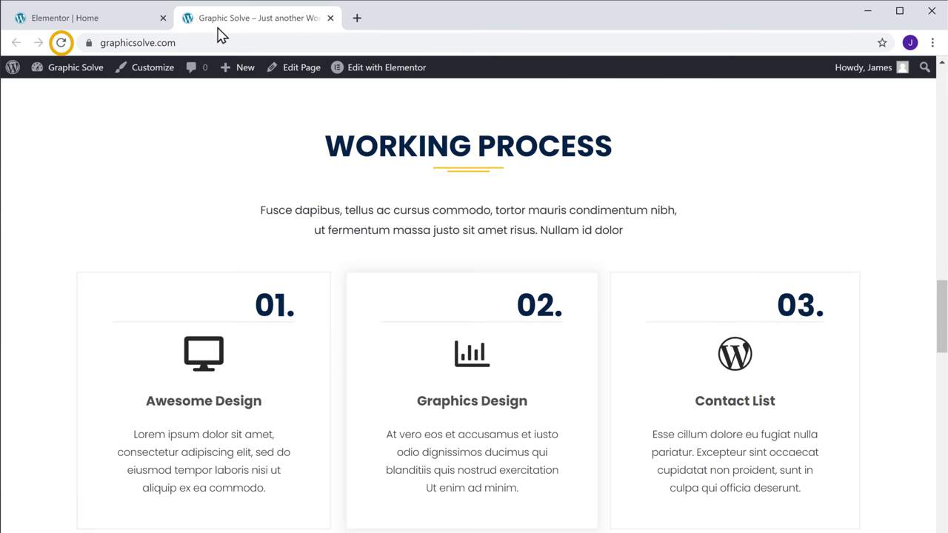
click(62, 44)
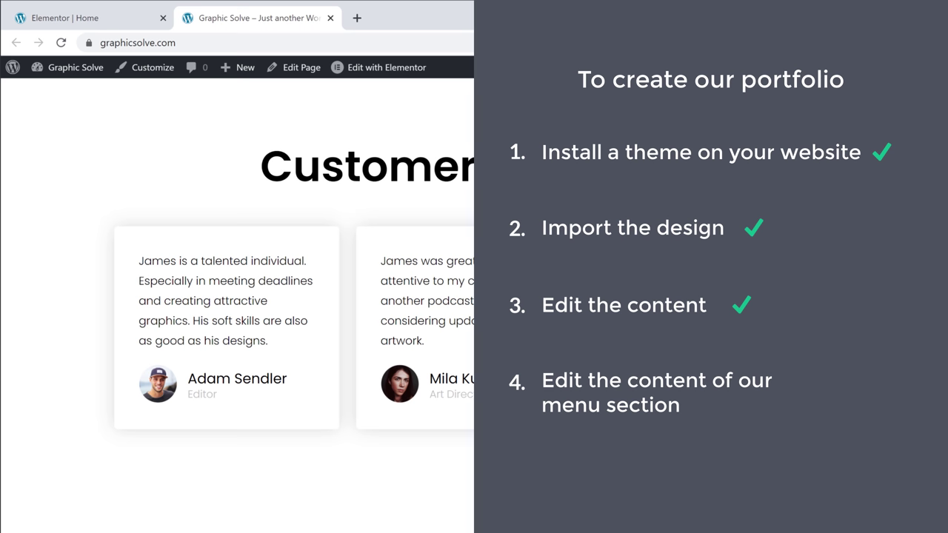
scroll(474, 296, up, 10)
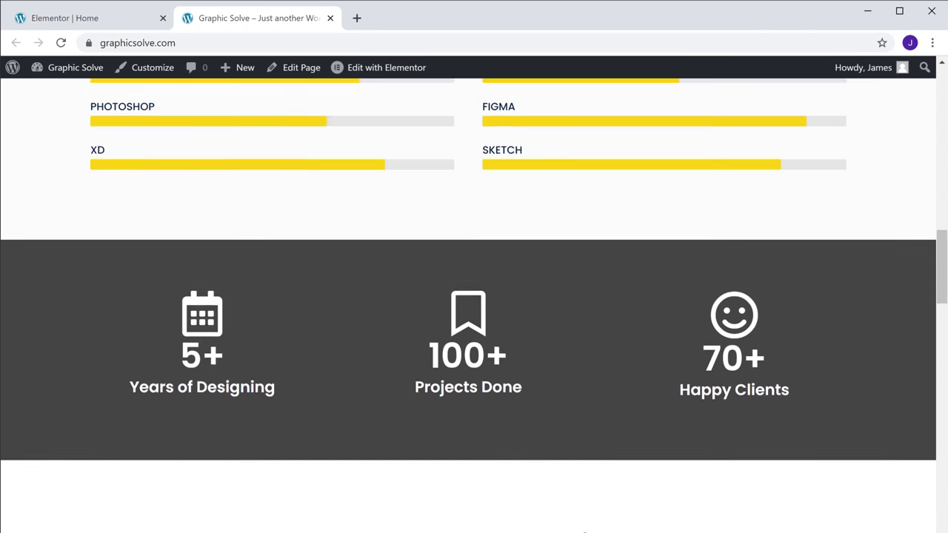
scroll(474, 296, up, 15)
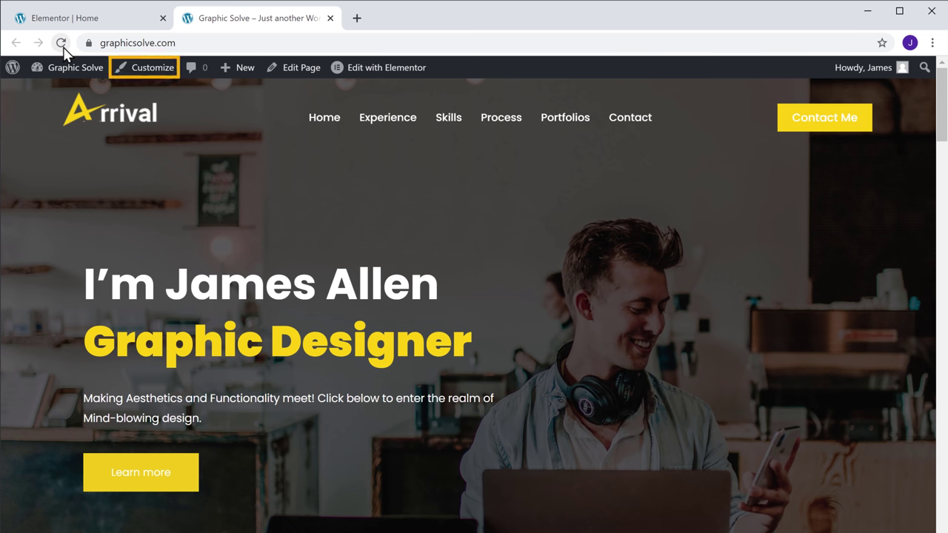
In the Customizer's Main Menu, remove the Process menu item
click(151, 75)
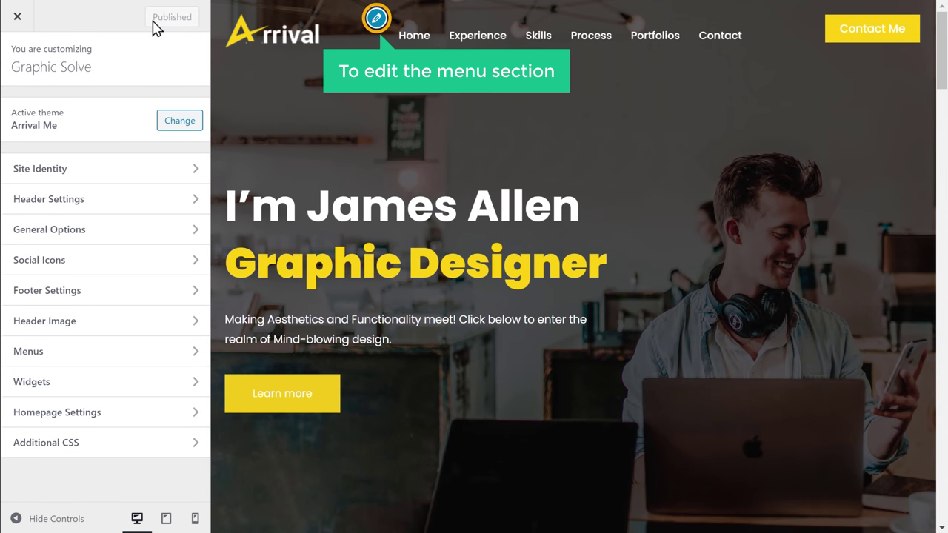
click(376, 21)
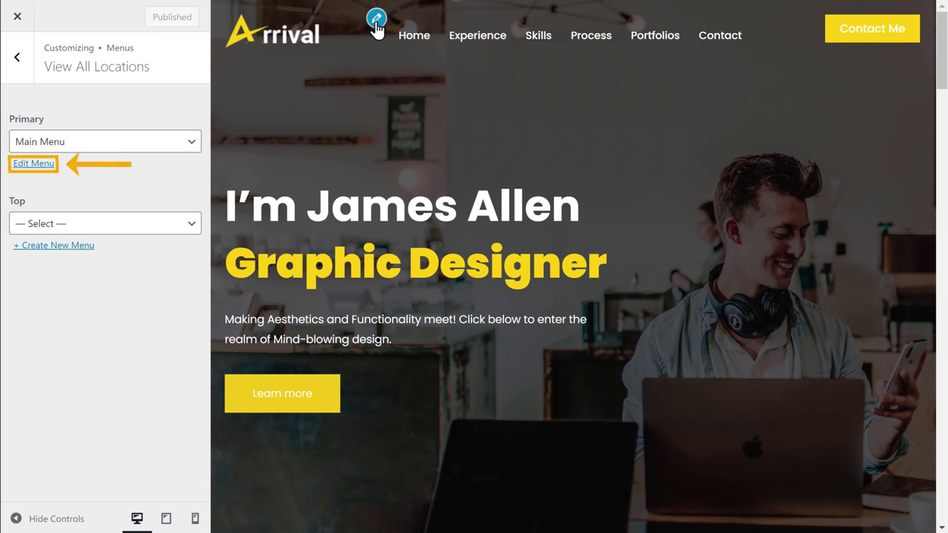
click(34, 164)
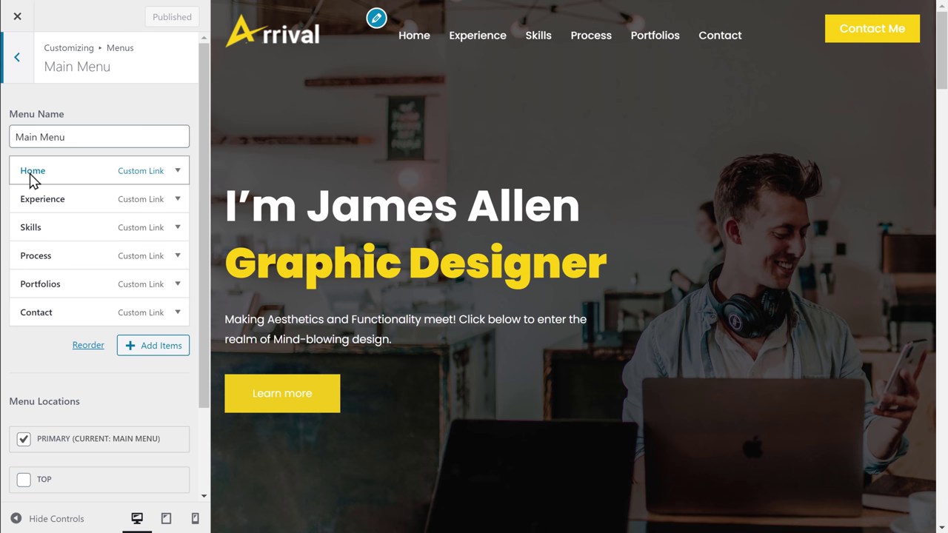
click(33, 261)
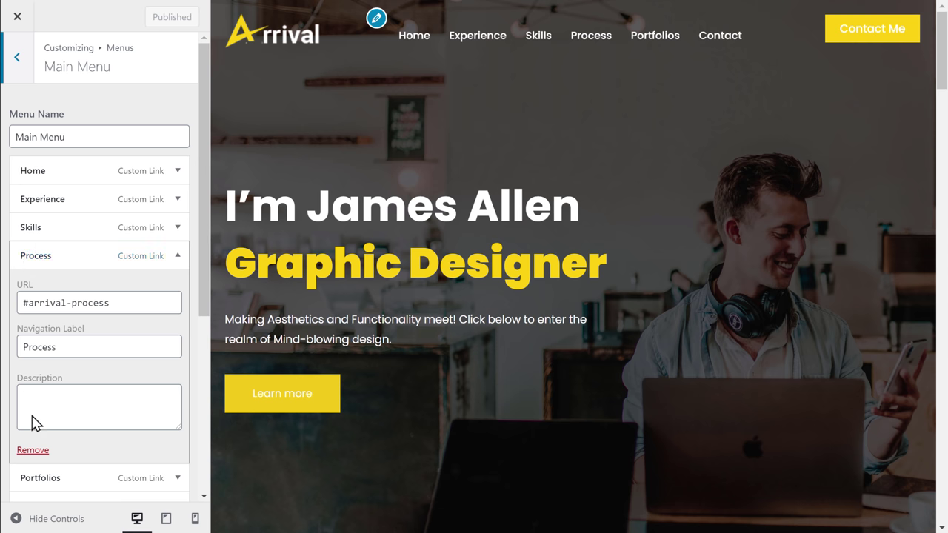
click(33, 449)
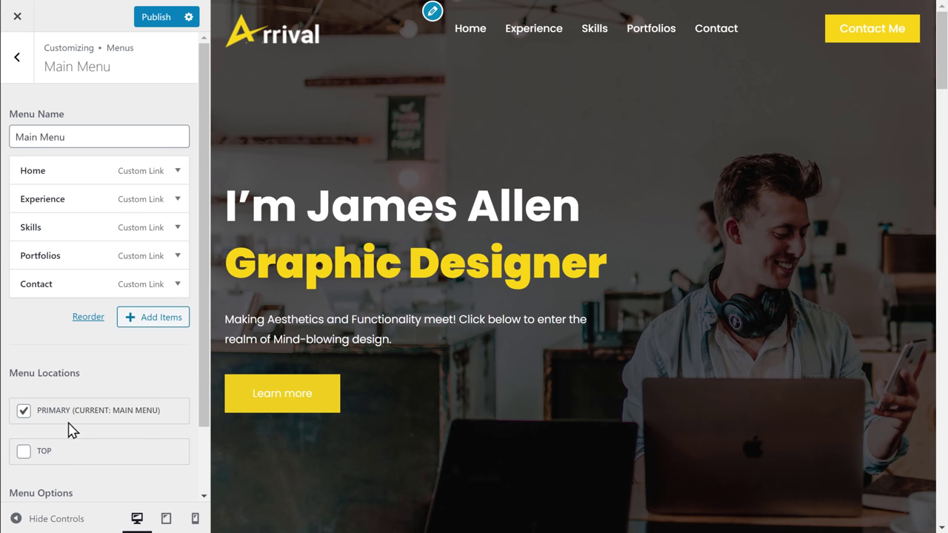
Add a Reviews custom link to #reviews, move it after Skills, and publish the menu
click(159, 325)
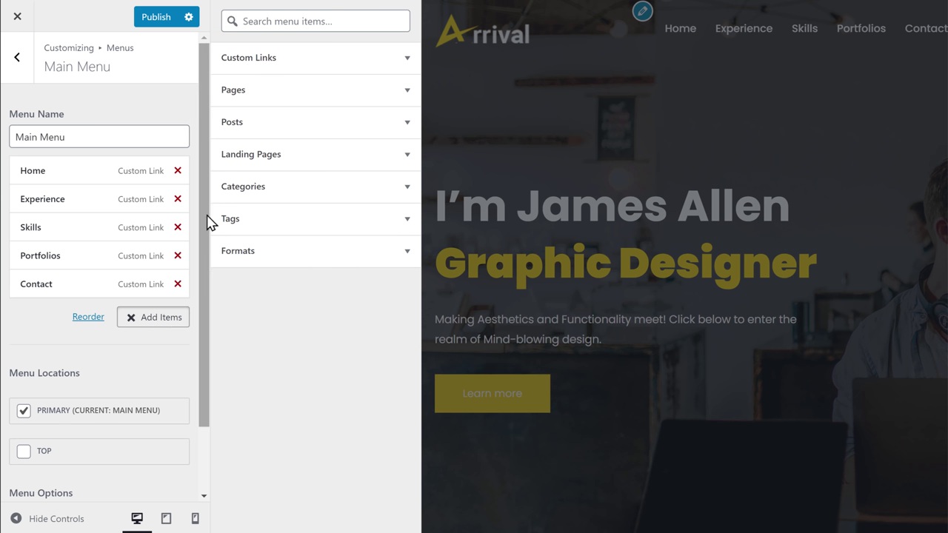
click(252, 67)
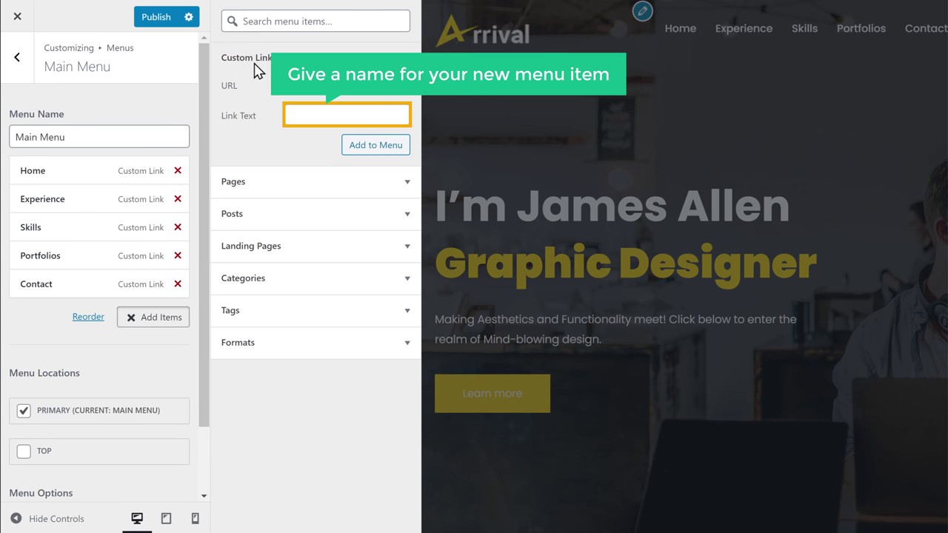
click(323, 120)
text(Reviews)
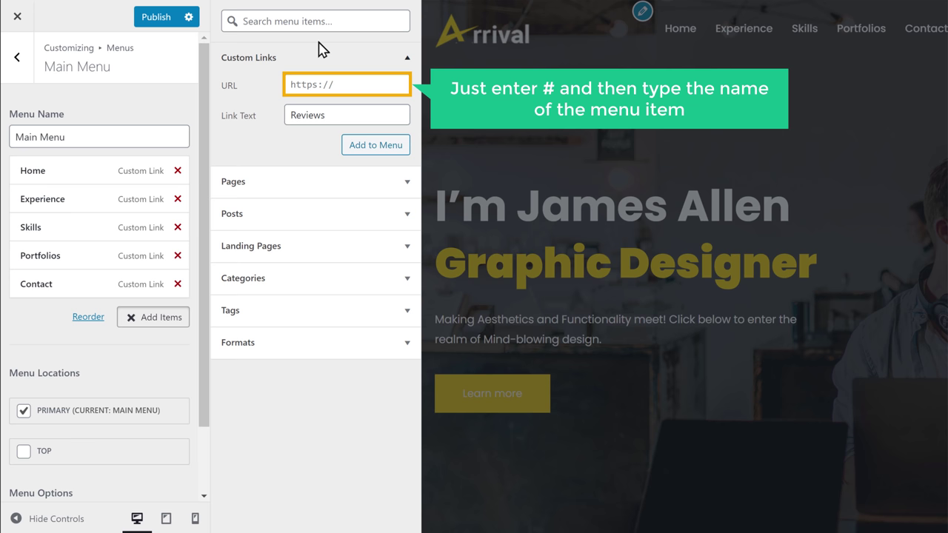
click(346, 85)
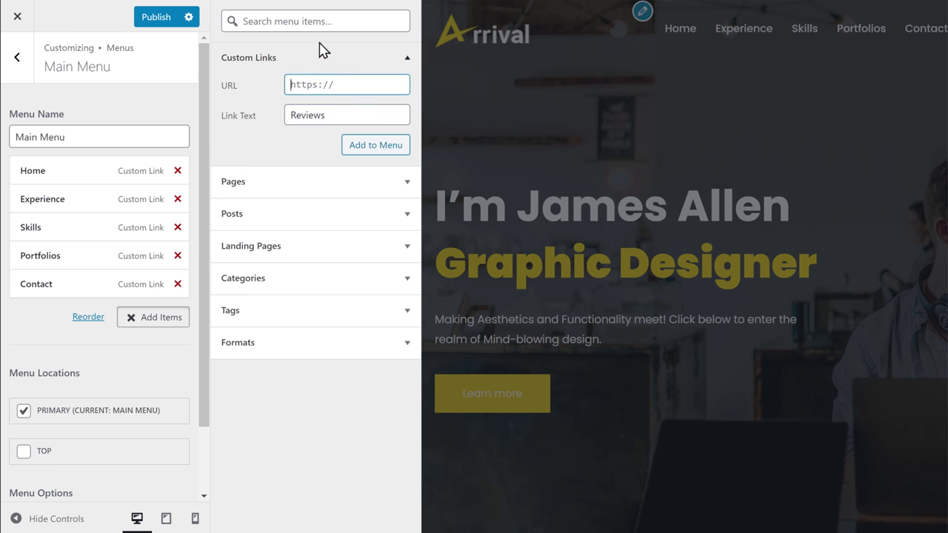
text(#reviews)
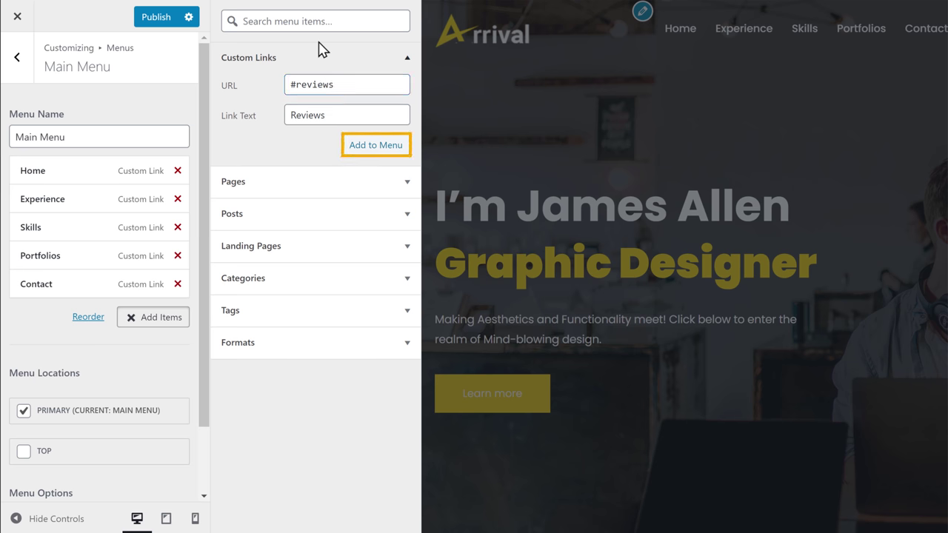
click(373, 152)
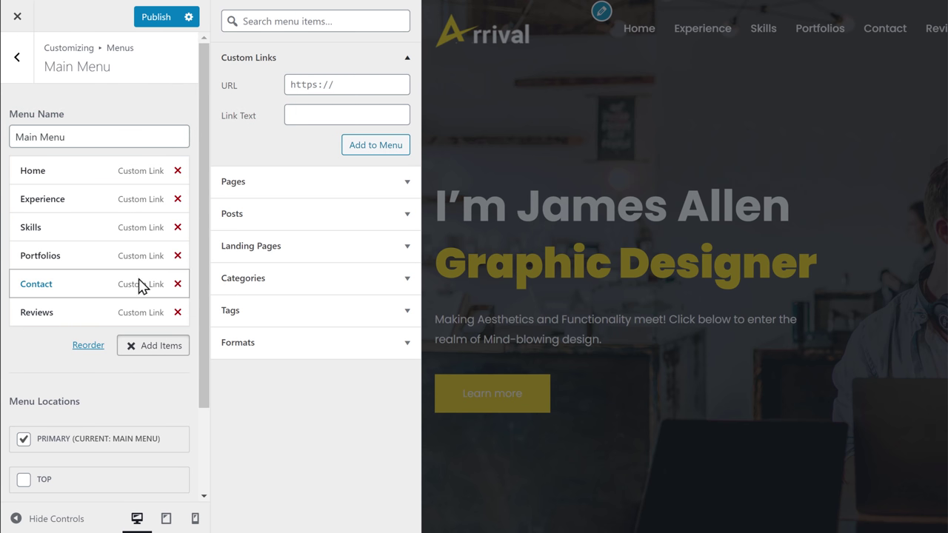
drag(80, 312, 81, 247)
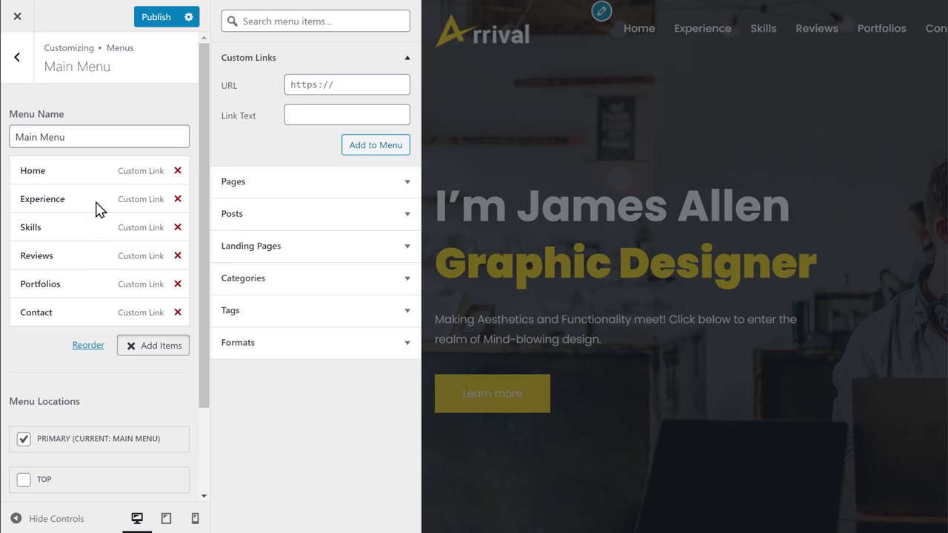
click(152, 25)
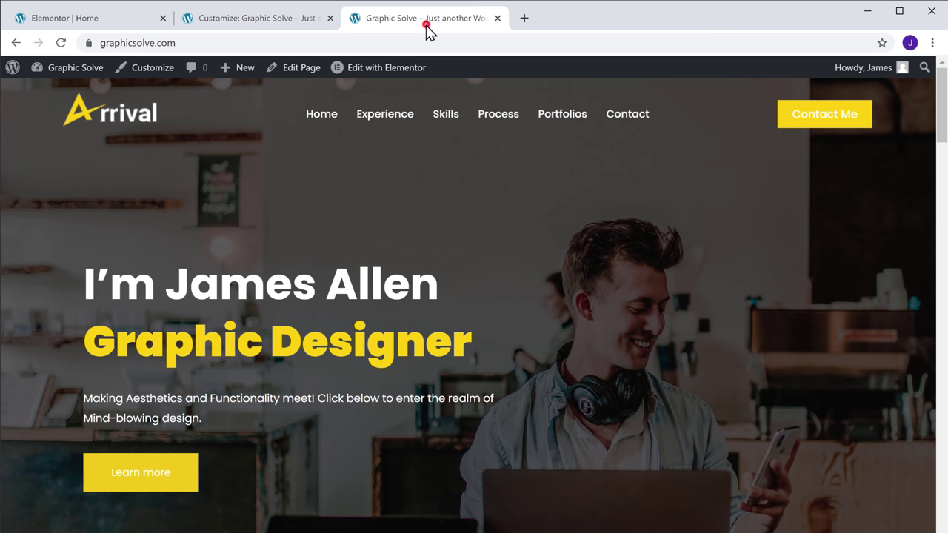
Reload the live site to check the new Reviews menu link, then return to Elementor
click(428, 22)
click(62, 43)
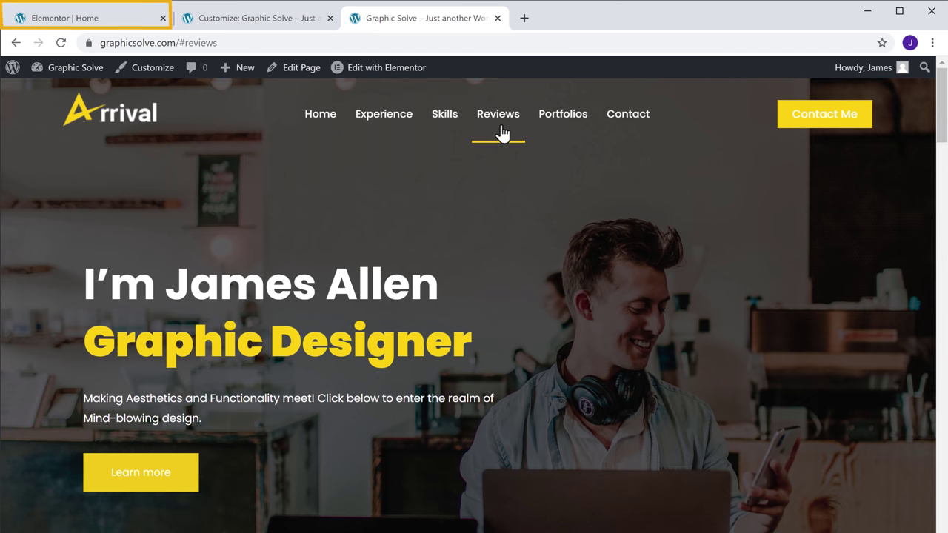
click(86, 26)
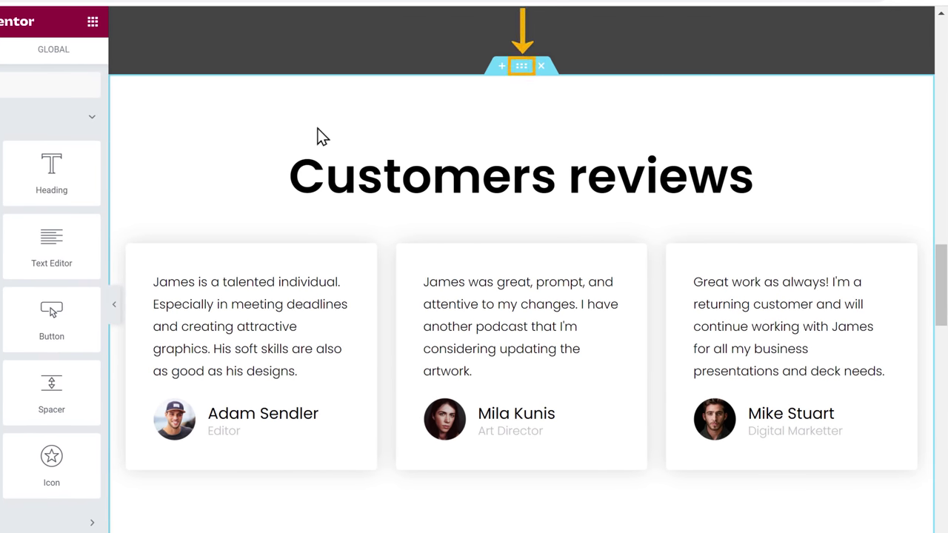
Set the Customers reviews section's CSS ID to 'reviews' in its Advanced settings
click(520, 70)
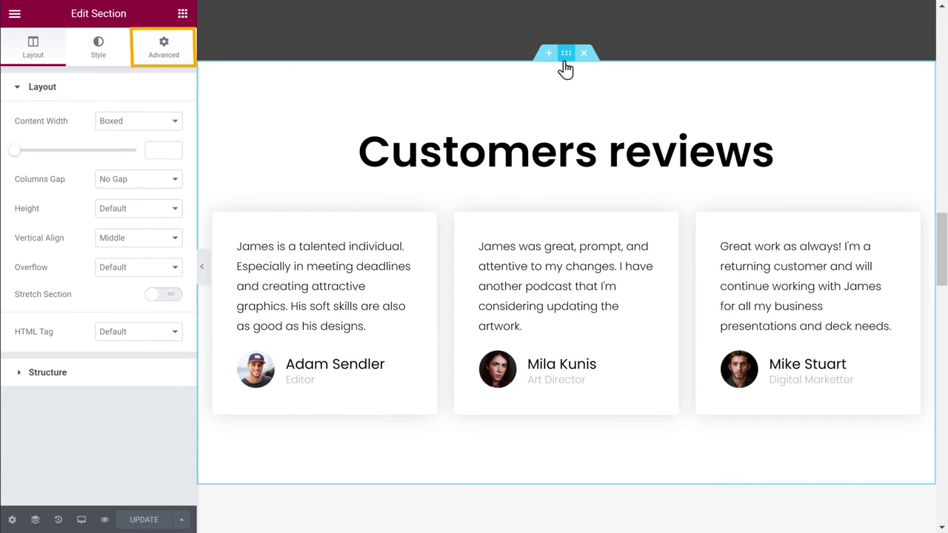
click(163, 60)
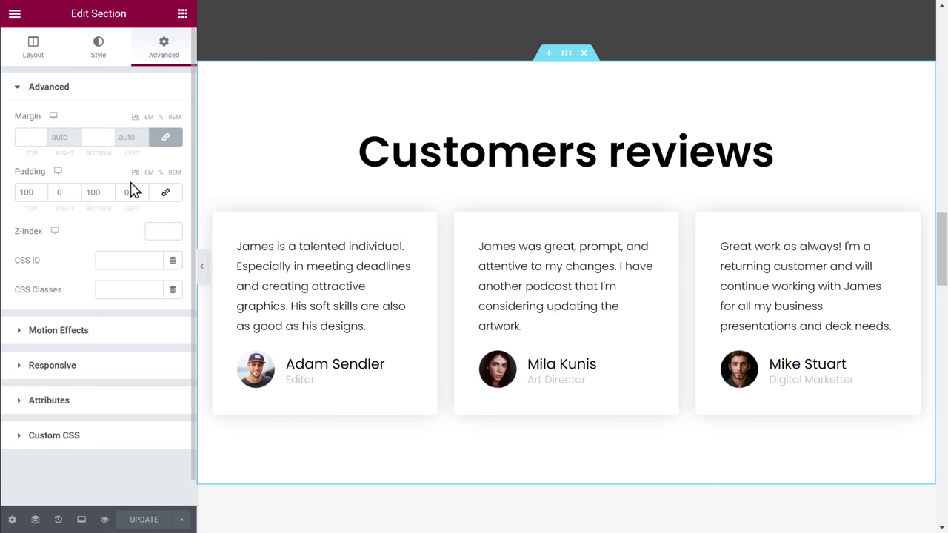
click(112, 259)
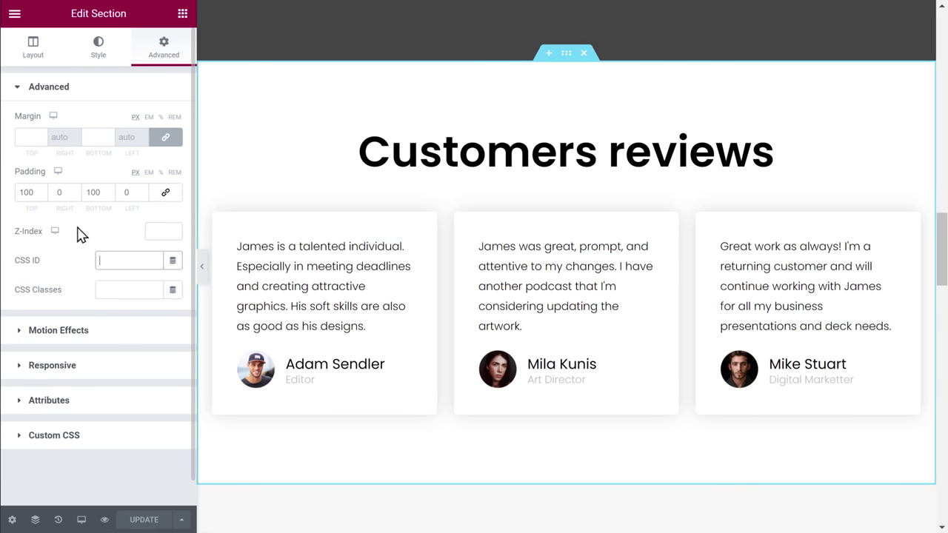
text(reviews)
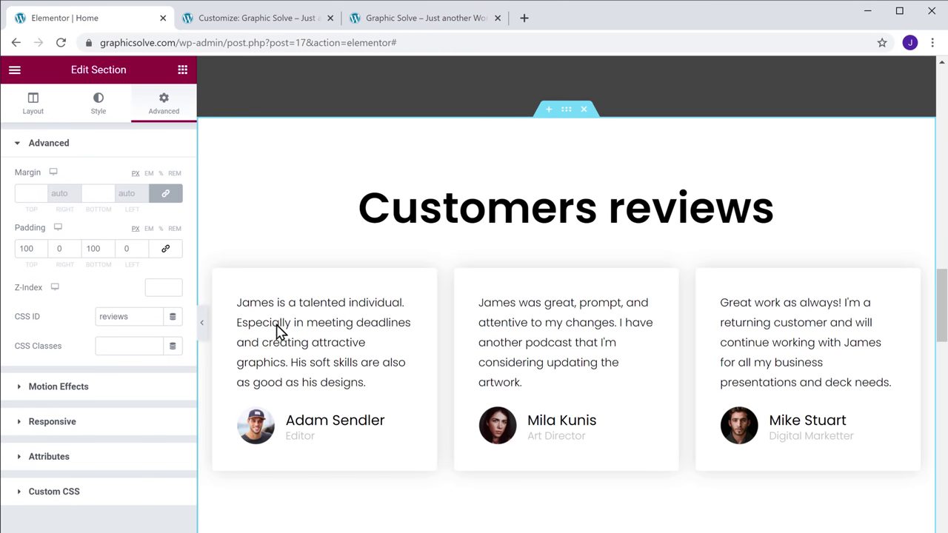
click(429, 28)
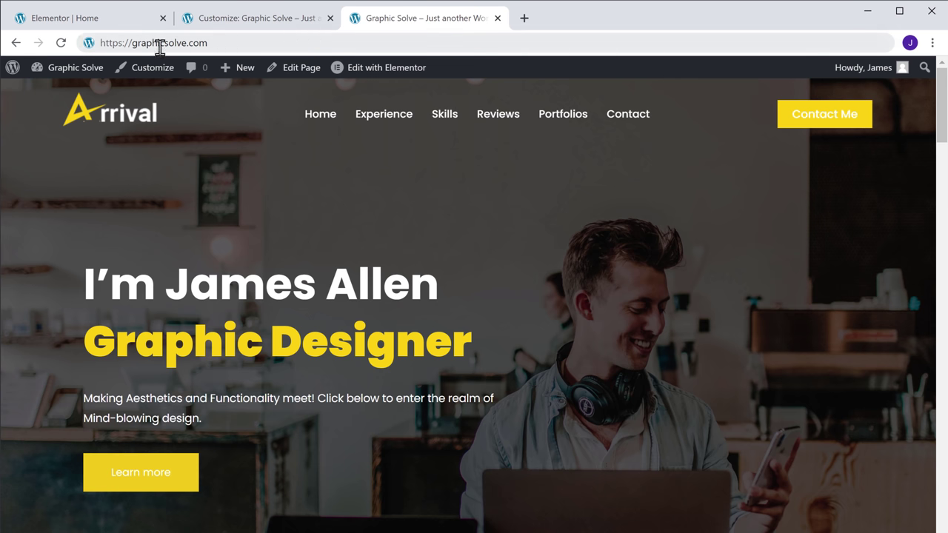
Reload the live site full screen and test that Reviews jumps to the customer reviews section
click(61, 43)
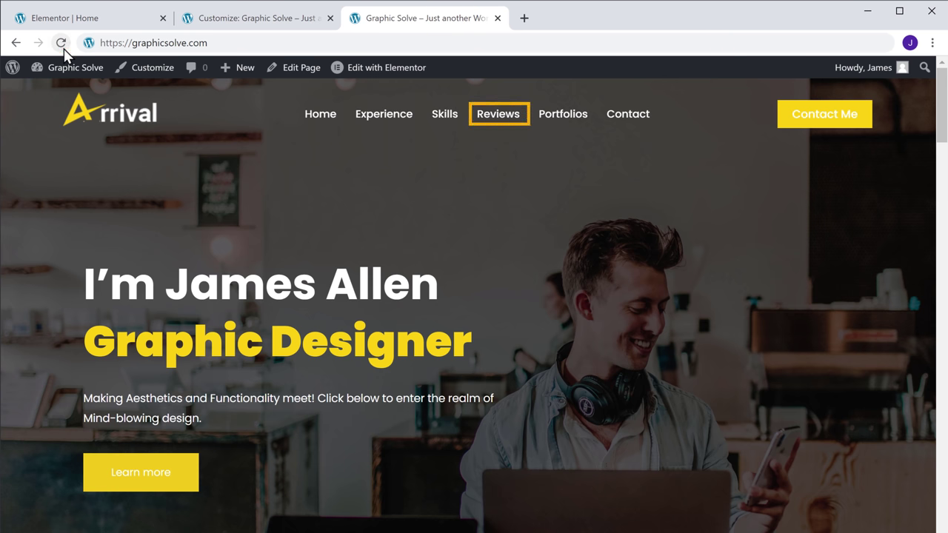
key(F11)
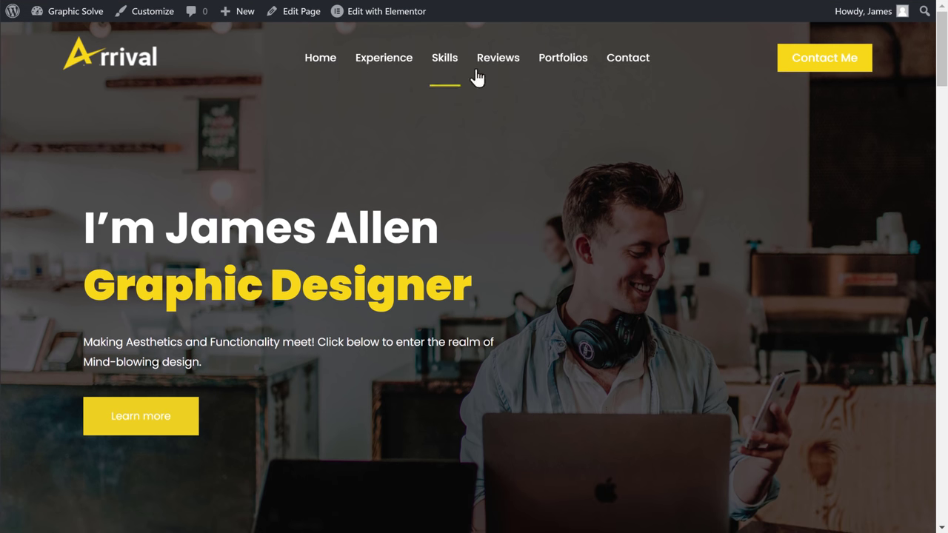
click(500, 80)
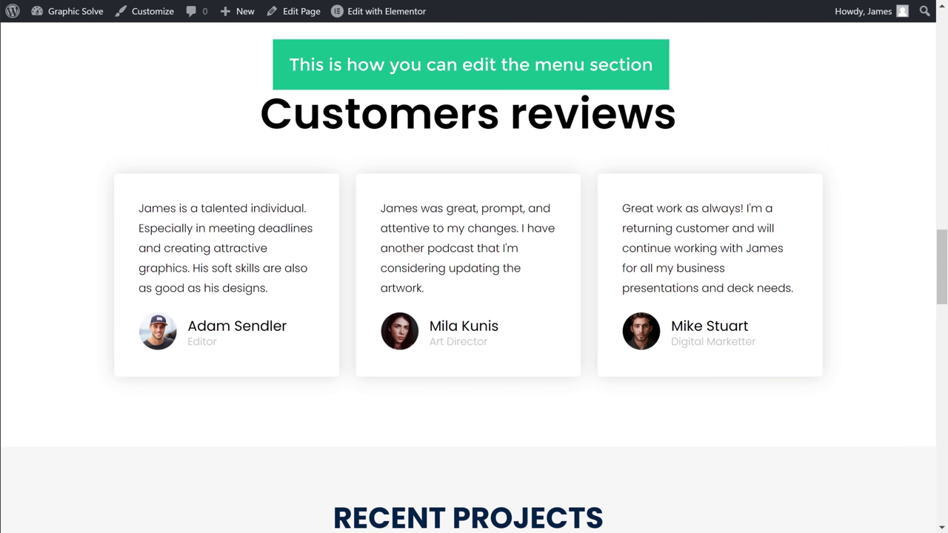
scroll(474, 278, up, 15)
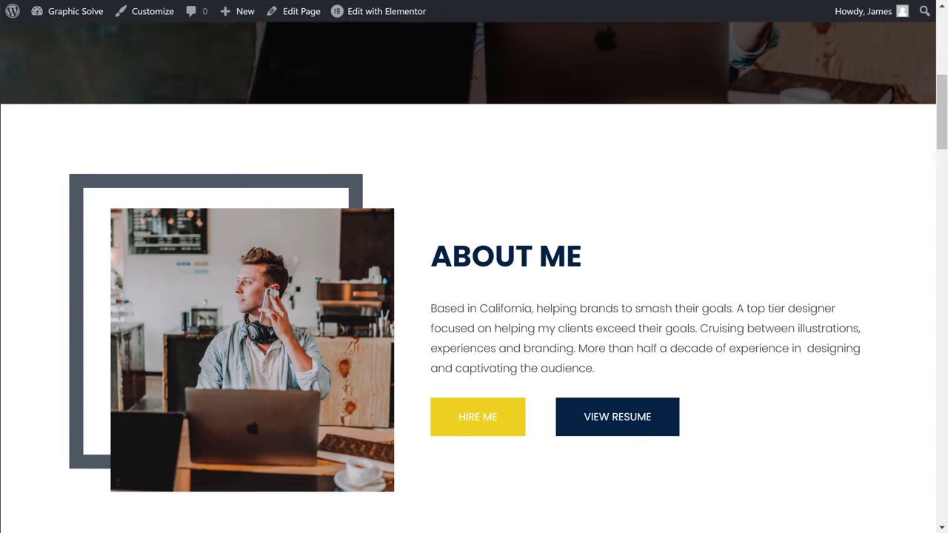
scroll(474, 278, up, 5)
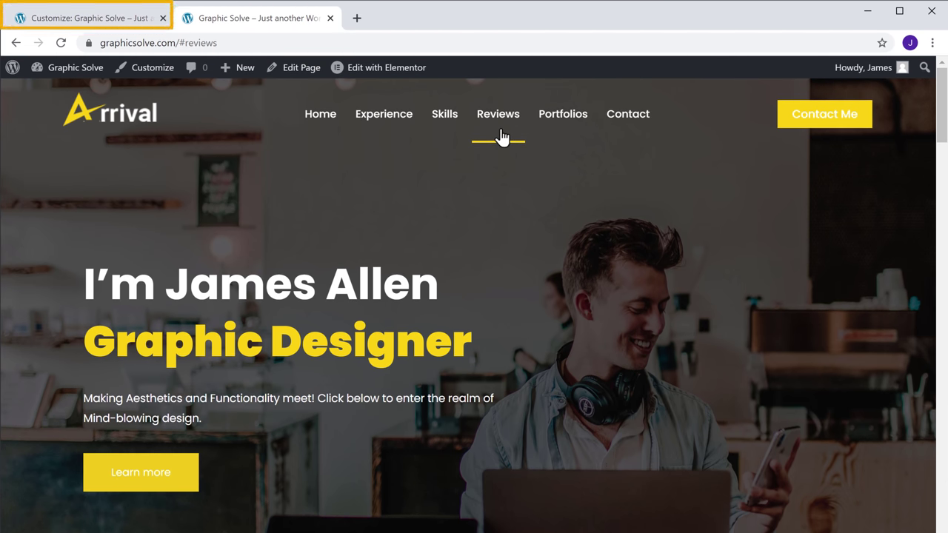
click(72, 26)
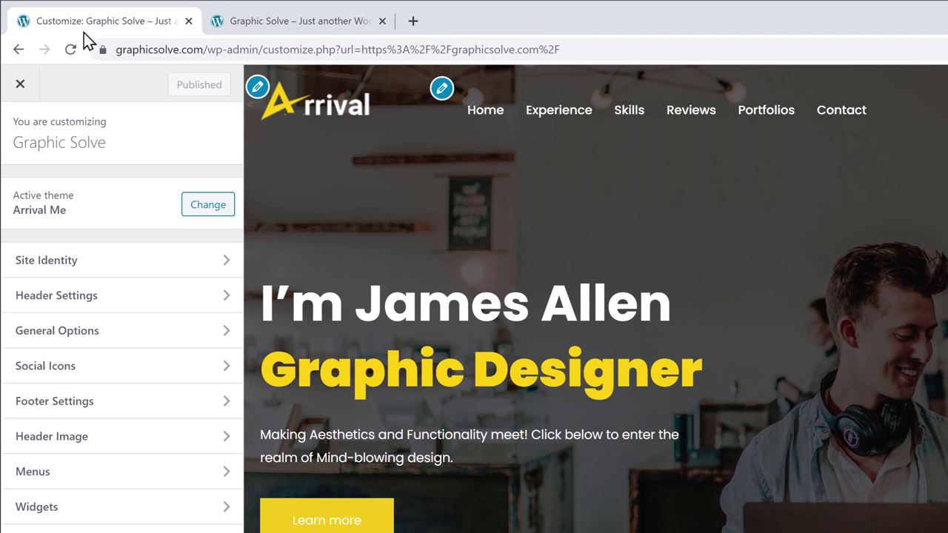
Replace the Arrival logo with the uploaded GraphicSolve logo at 25% width and publish it
click(257, 89)
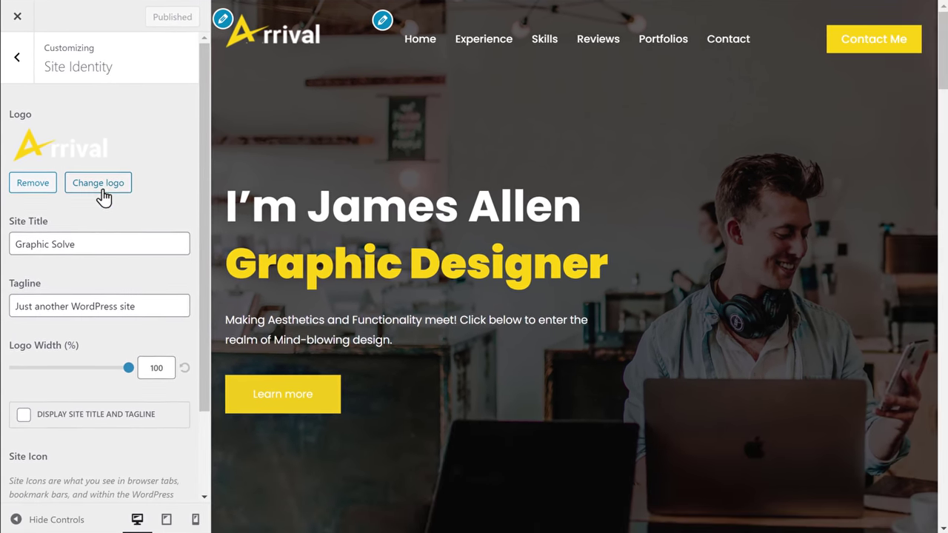
click(117, 285)
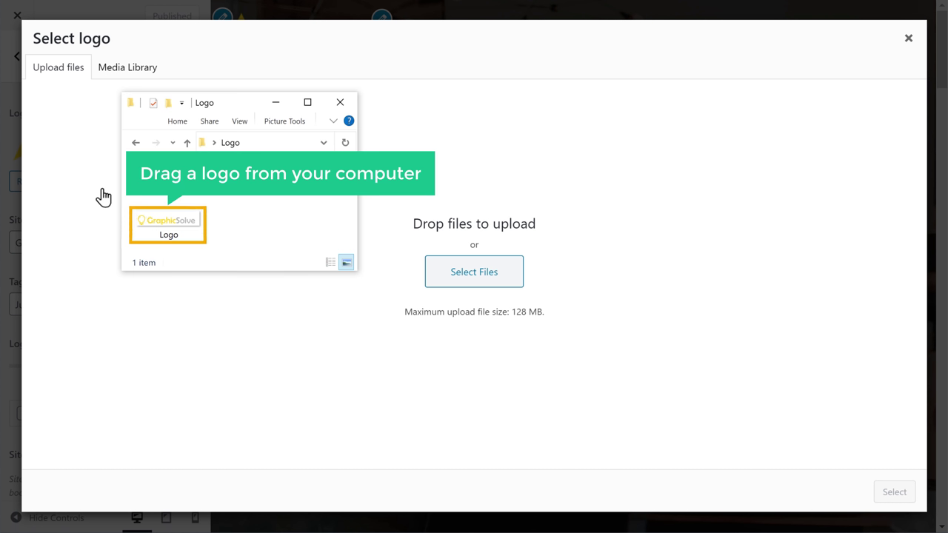
drag(176, 250, 469, 176)
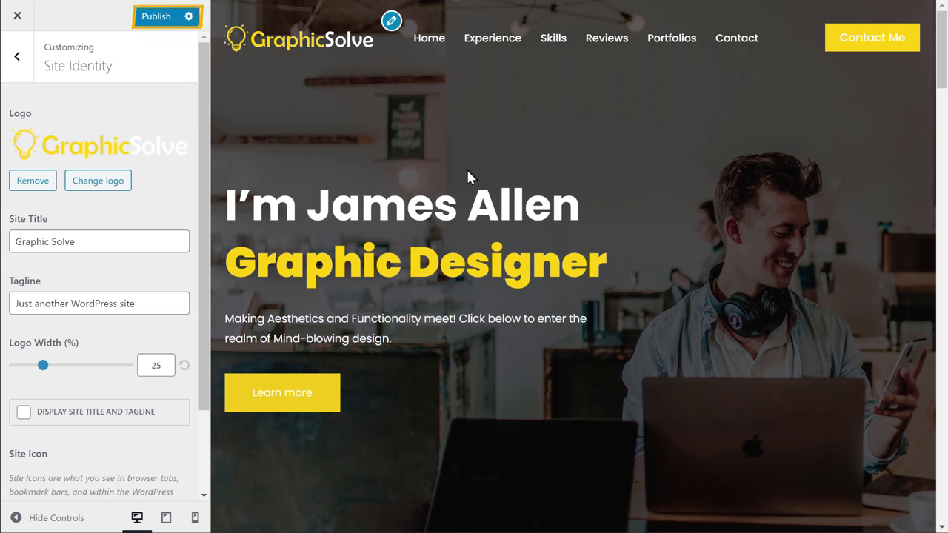
click(157, 19)
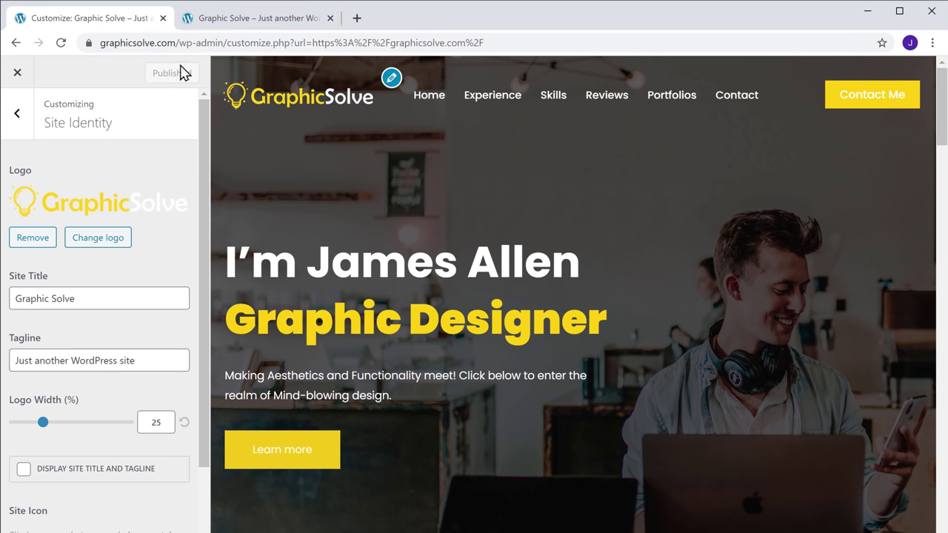
click(255, 22)
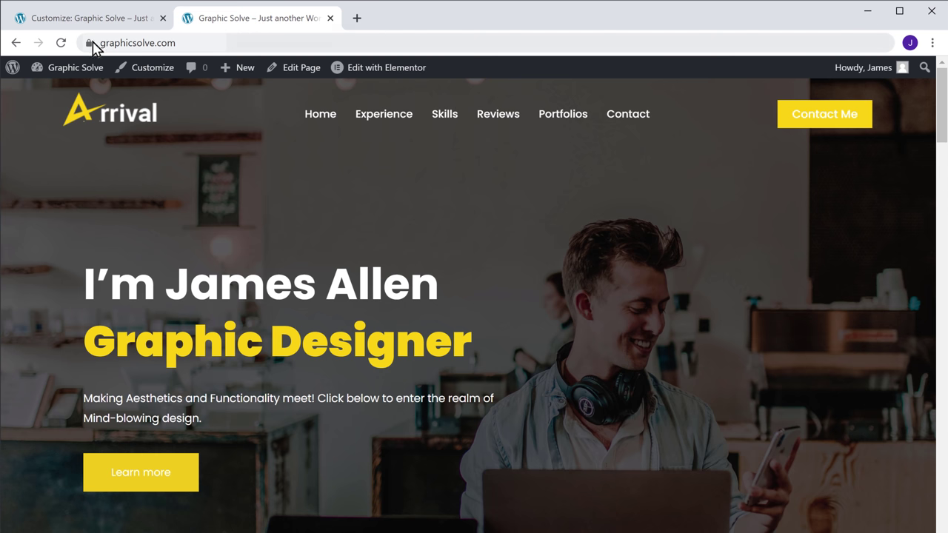
Reload the live site to confirm the GraphicSolve logo and scroll down to the footer
click(61, 42)
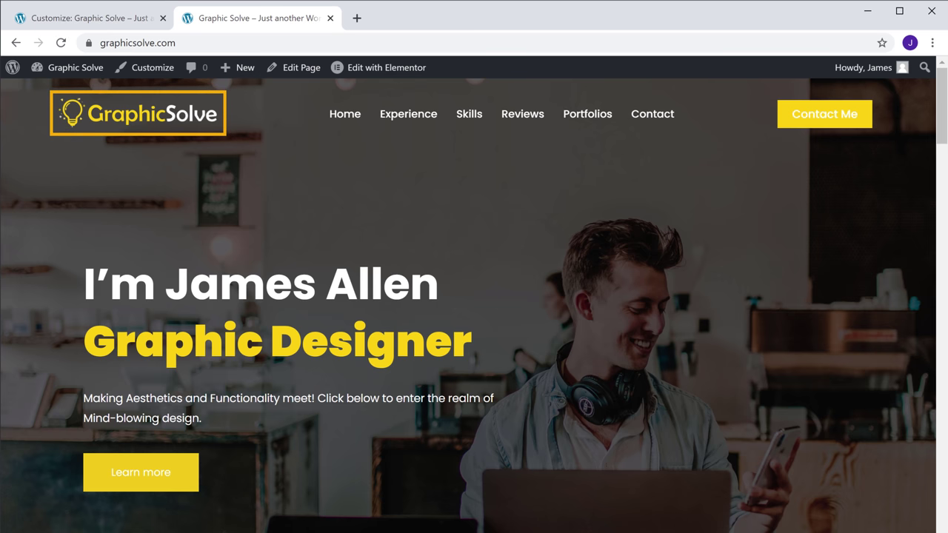
scroll(474, 305, down, 15)
scroll(474, 305, down, 20)
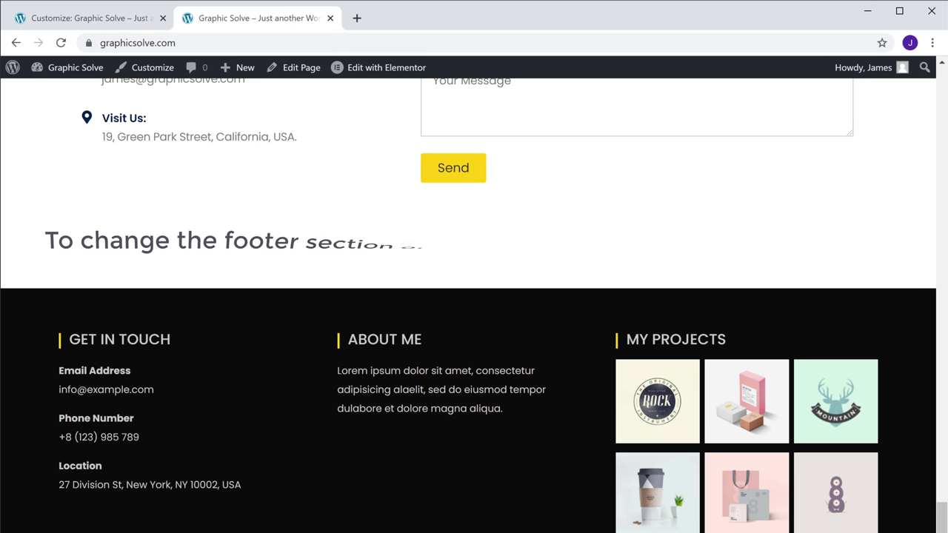
click(82, 26)
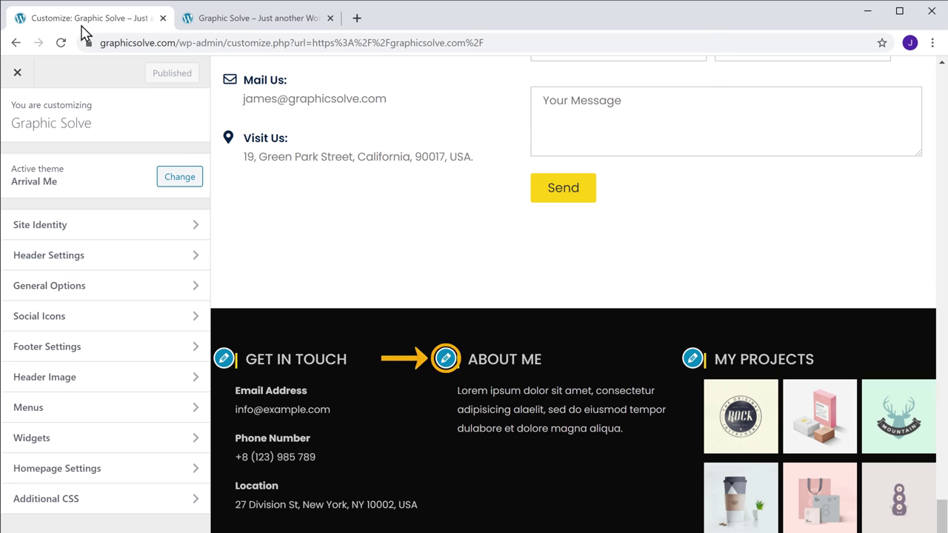
Rewrite the footer About Me as 'A designer cruising between Illustrations, Experiences and Branding. Based in California.' plus a social handle, and publish
click(445, 360)
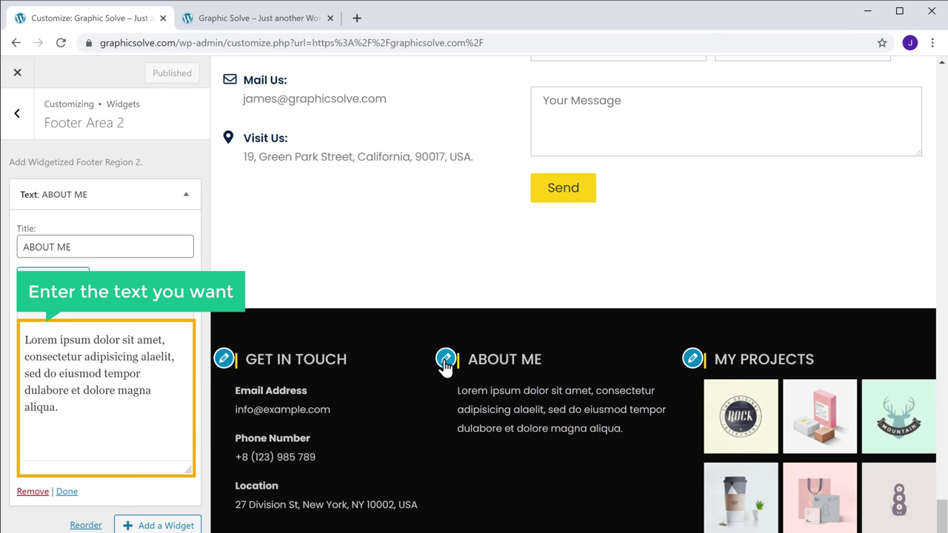
click(66, 408)
key(ctrl+a)
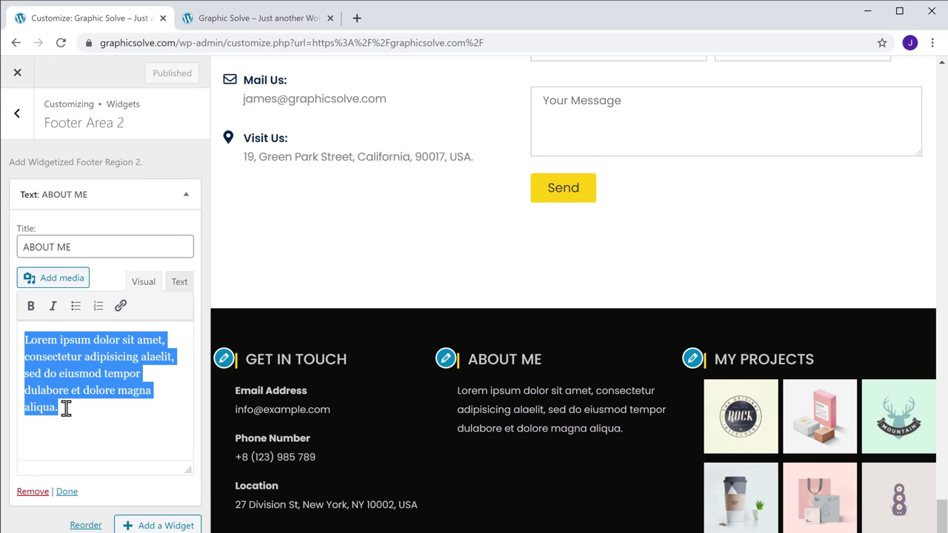
text(A designer cruising b)
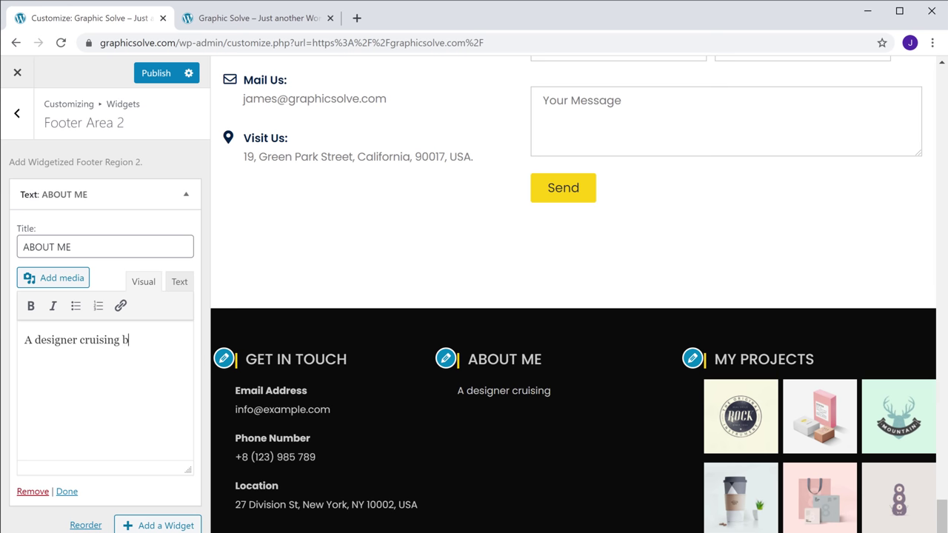
text(etween Illustrations, Experiences and Branding.)
key(Return)
text(Based in California.)
key(Return)
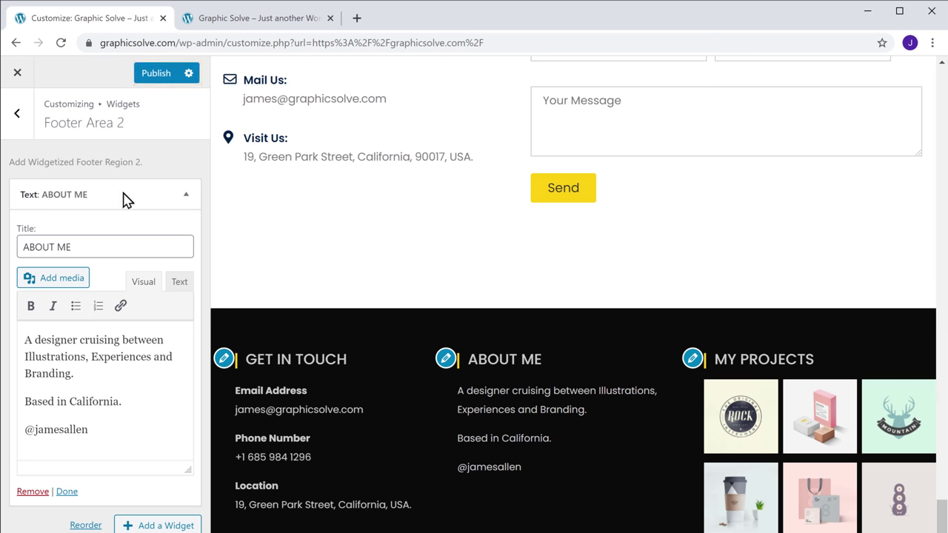
click(156, 78)
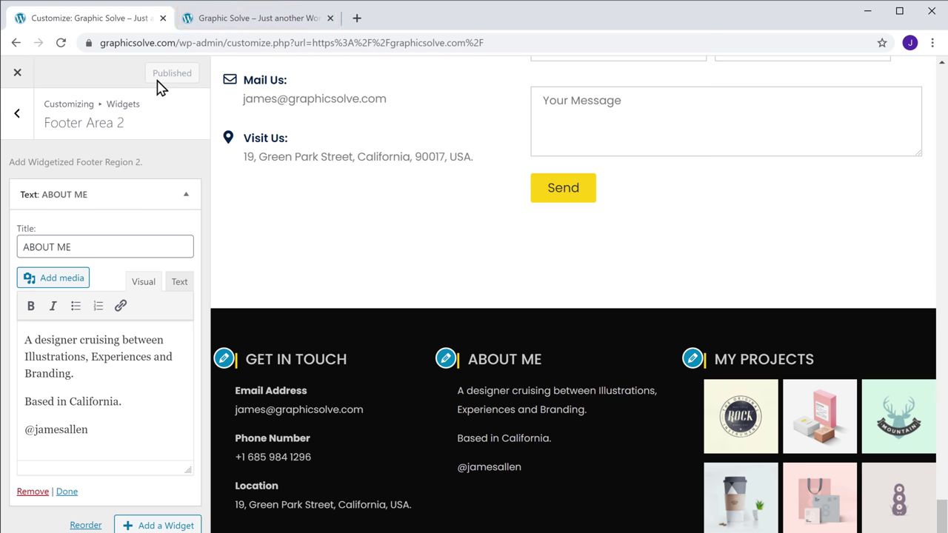
click(265, 29)
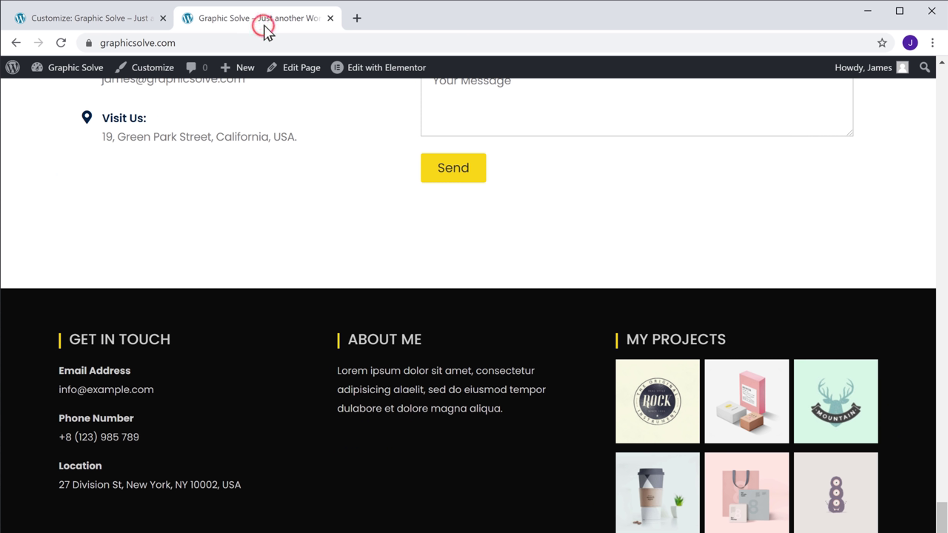